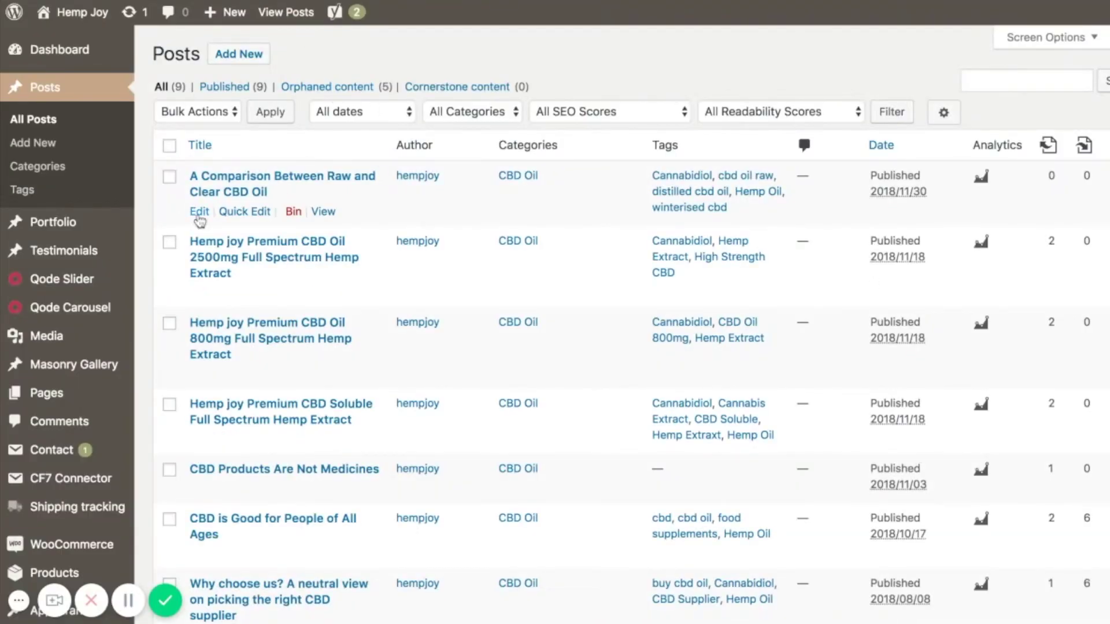
Open the post 'A Comparison Between Raw and Clear CBD Oil' for editing
{"action": "left_click", "coordinate": [200, 211]}
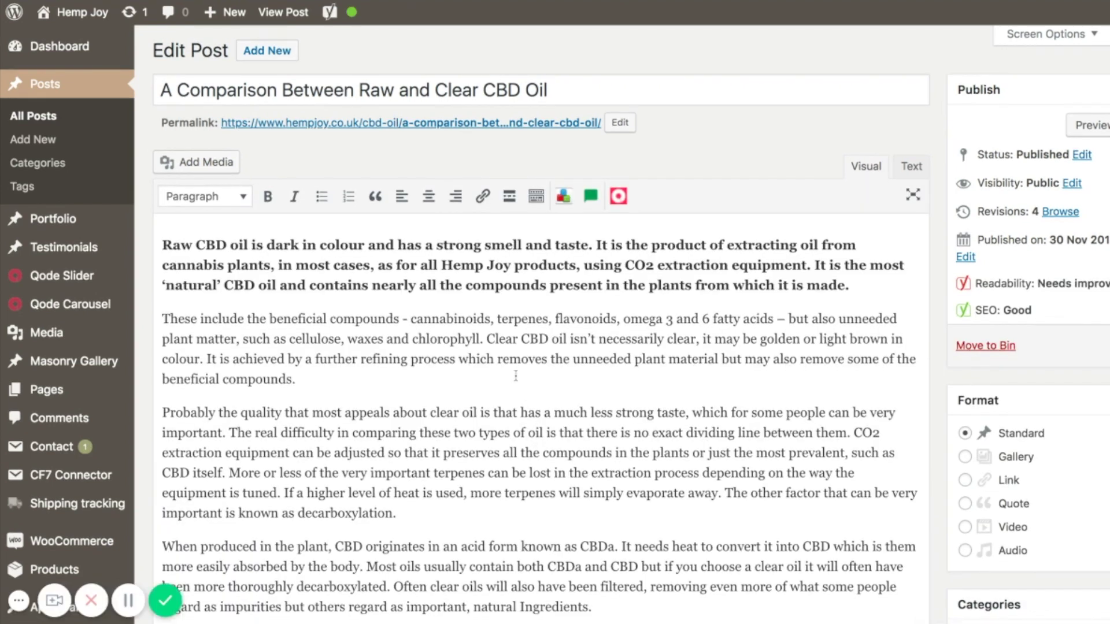
Add an empty paragraph after the decarboxylation paragraph and bring up Add Media
{"action": "scroll", "coordinate": [540, 346], "scroll_direction": "down", "scroll_amount": 2}
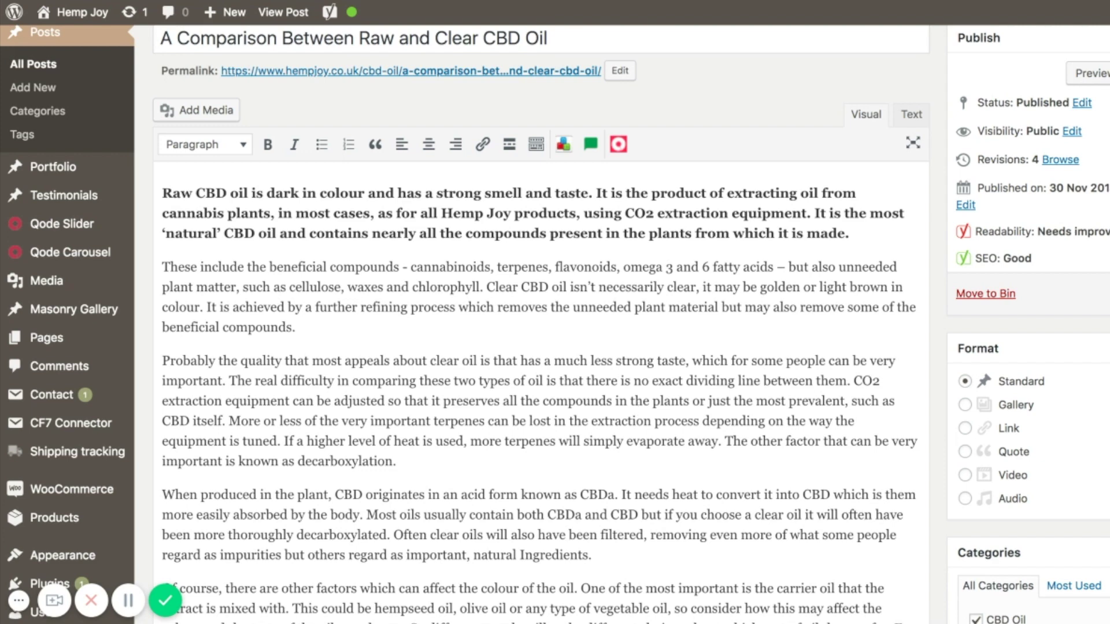
{"action": "scroll", "coordinate": [554, 324], "scroll_direction": "down", "scroll_amount": 1}
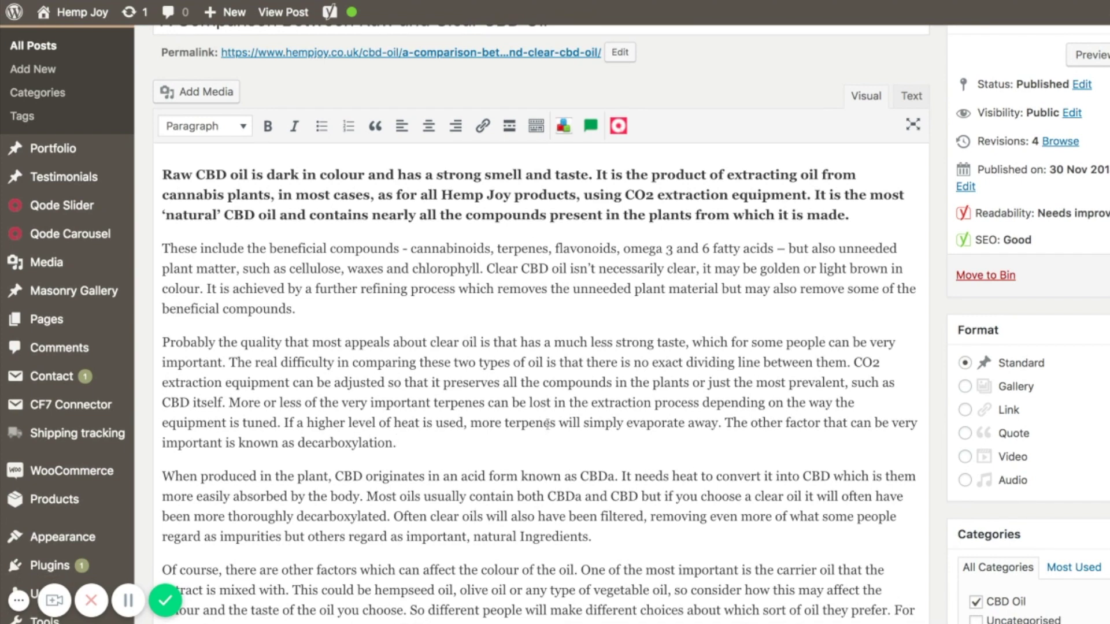
{"action": "key", "text": "Return"}
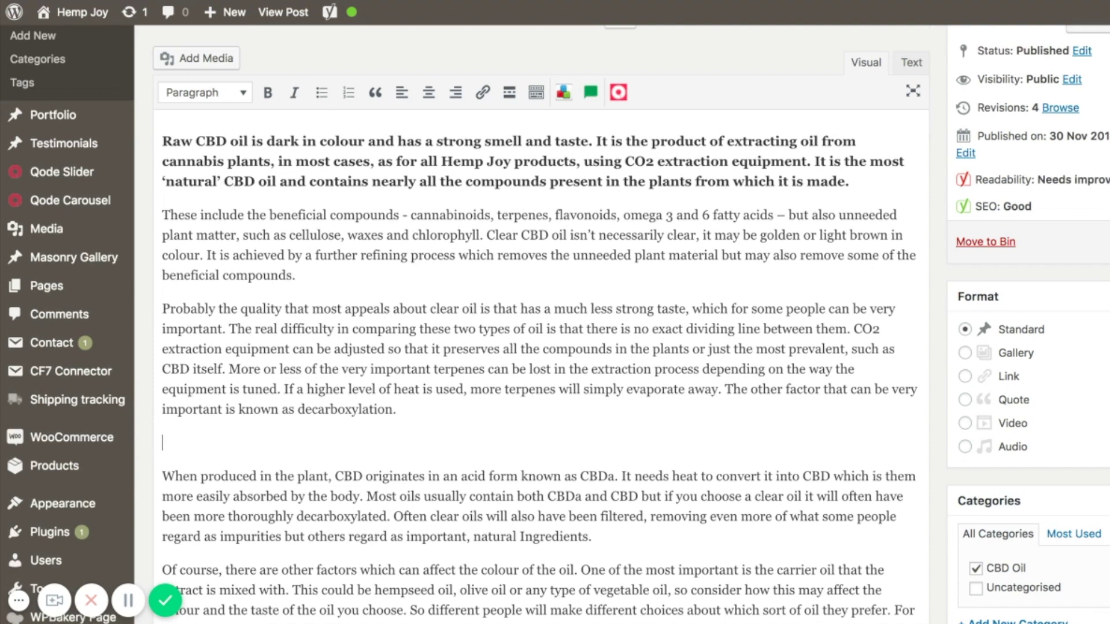
{"action": "scroll", "coordinate": [222, 69], "scroll_direction": "up", "scroll_amount": 1}
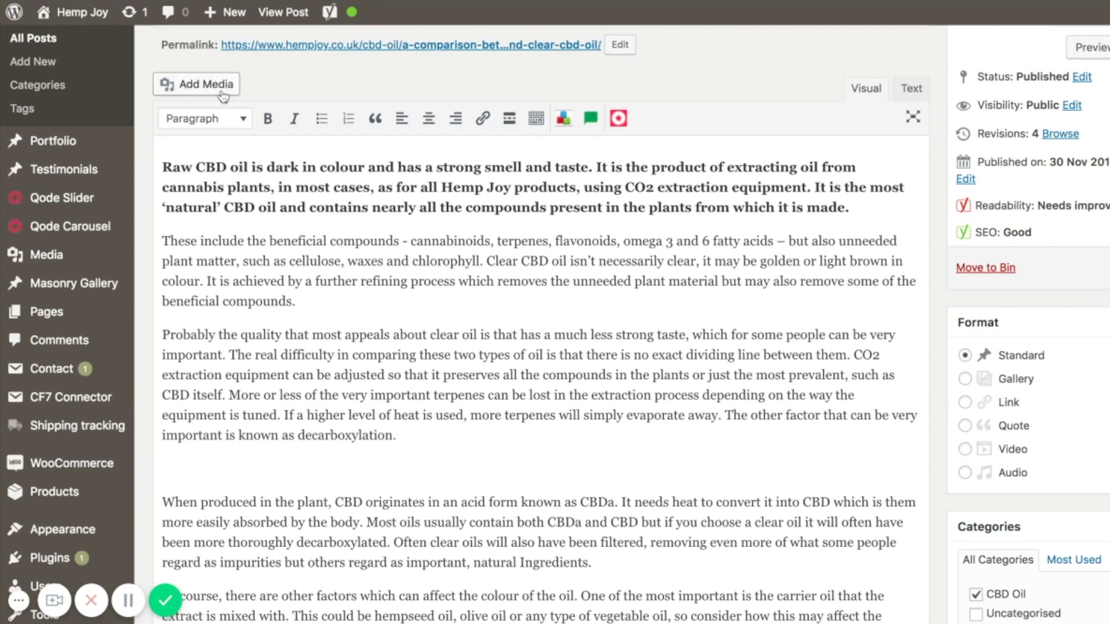
{"action": "left_click", "coordinate": [222, 92]}
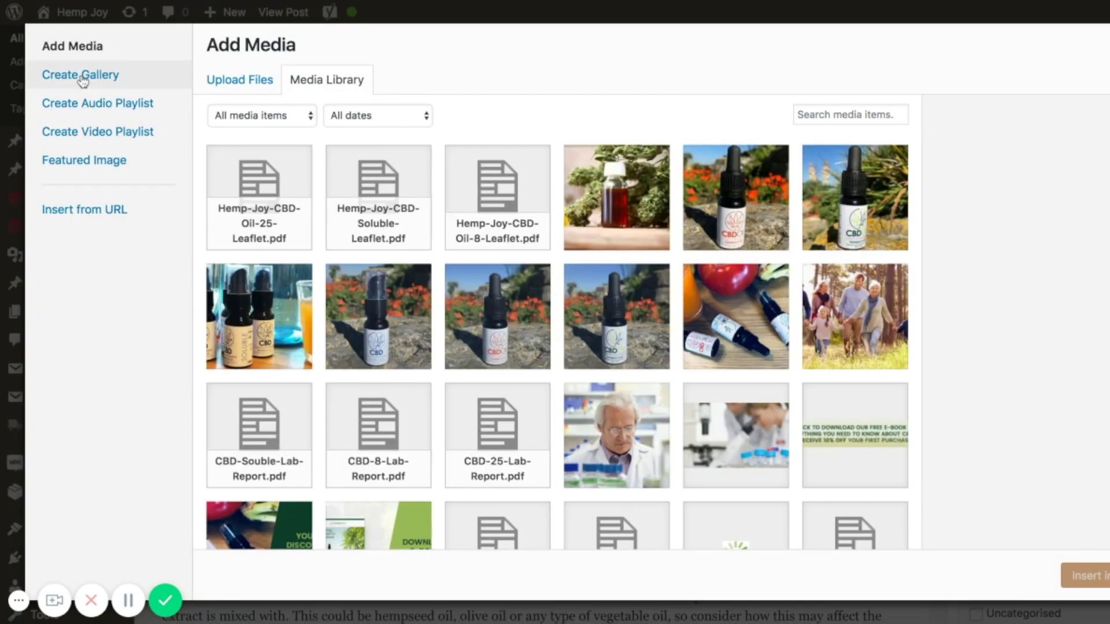
Pick six gallery images: lab-testing, man with bottle, woman in forest, woman in field, CBD molecule, zoom2 students
{"action": "left_click", "coordinate": [82, 78]}
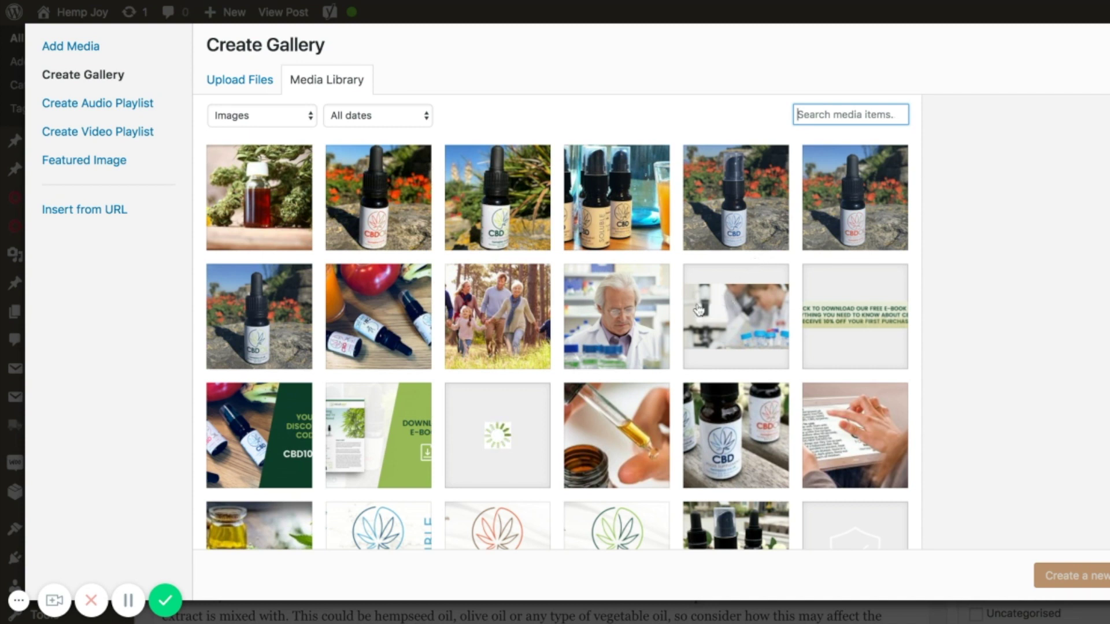
{"action": "scroll", "coordinate": [711, 309], "scroll_direction": "down", "scroll_amount": 1}
{"action": "left_click", "coordinate": [626, 284]}
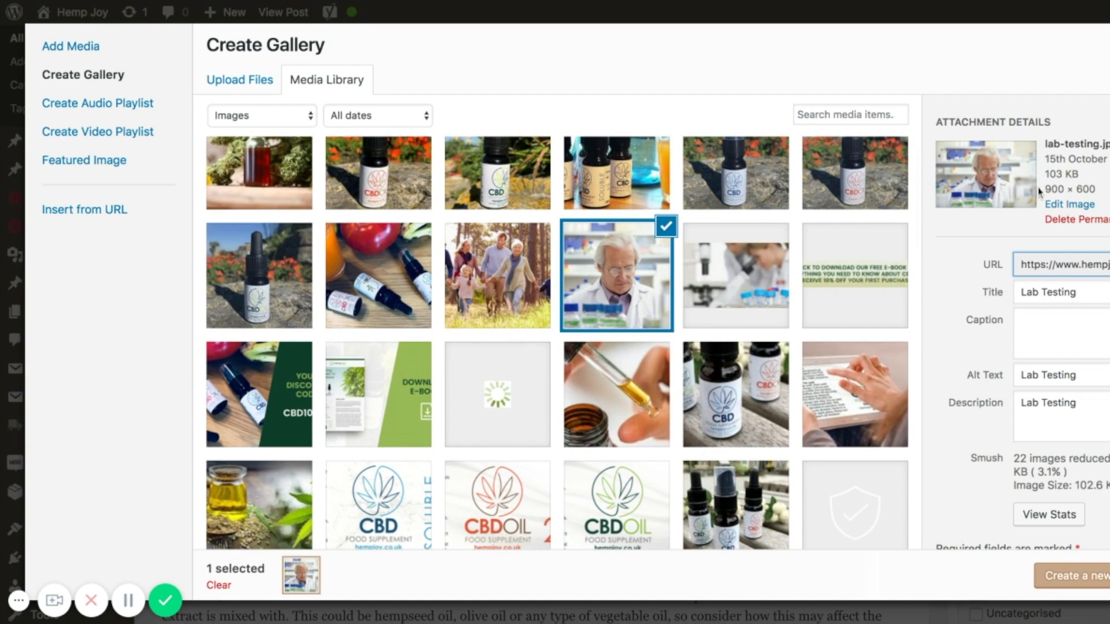
{"action": "scroll", "coordinate": [648, 334], "scroll_direction": "down", "scroll_amount": 3}
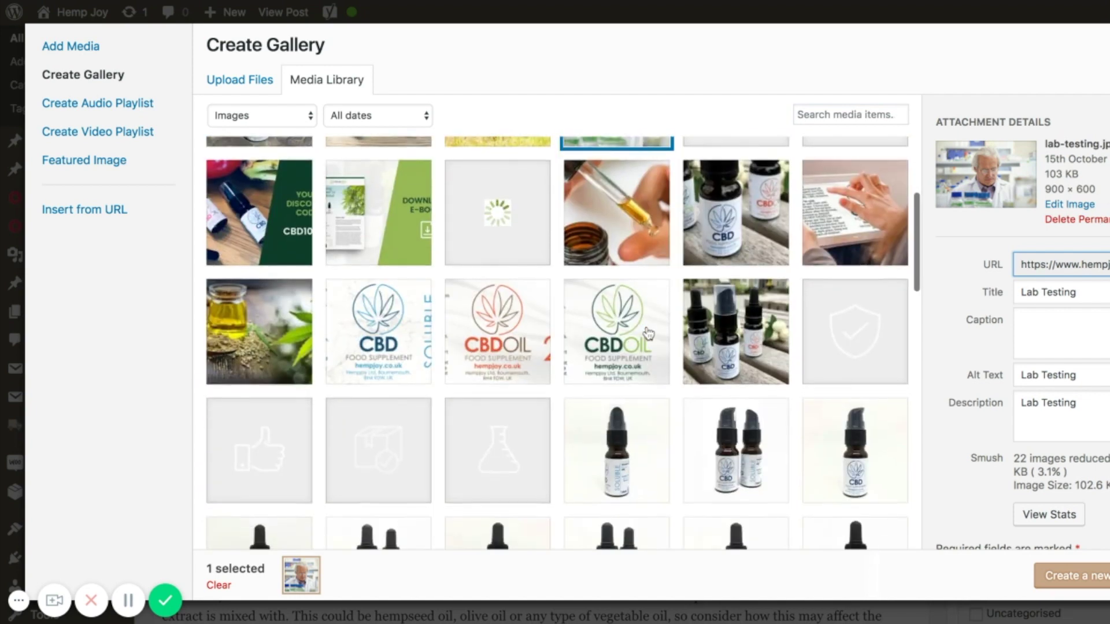
{"action": "scroll", "coordinate": [641, 338], "scroll_direction": "up", "scroll_amount": 3}
{"action": "scroll", "coordinate": [633, 344], "scroll_direction": "down", "scroll_amount": 4}
{"action": "scroll", "coordinate": [630, 345], "scroll_direction": "down", "scroll_amount": 10}
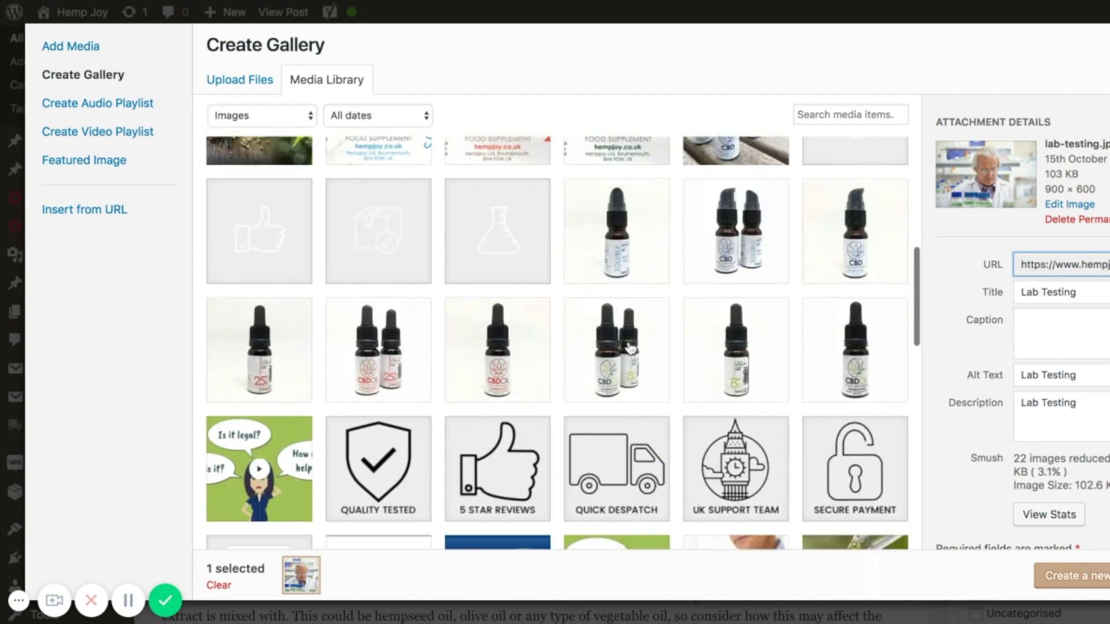
{"action": "left_click", "coordinate": [757, 266]}
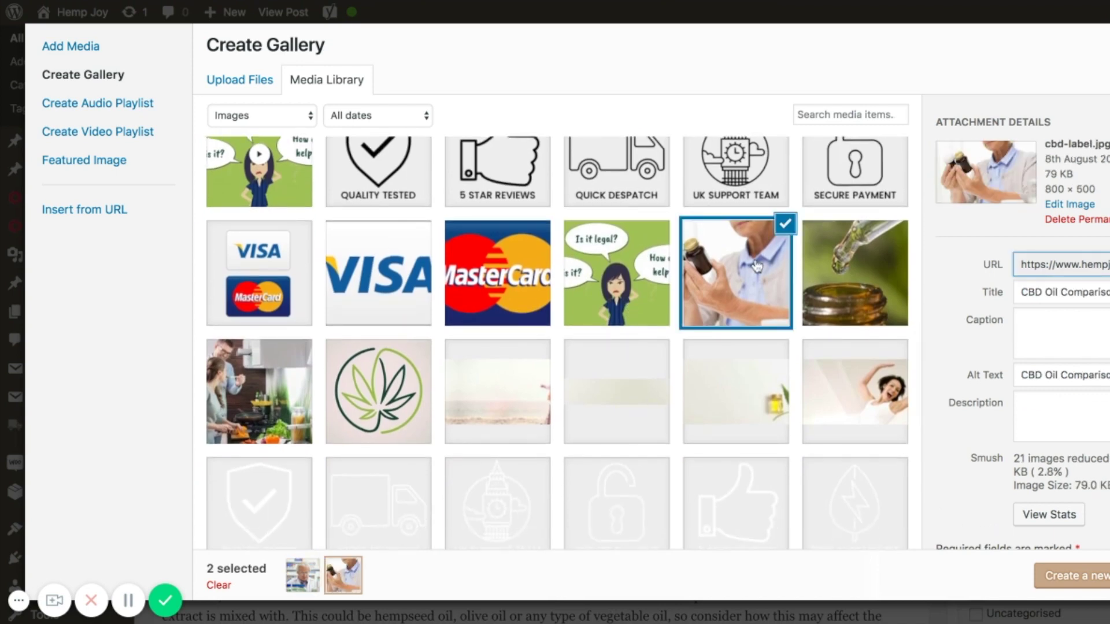
{"action": "scroll", "coordinate": [704, 336], "scroll_direction": "down", "scroll_amount": 3}
{"action": "scroll", "coordinate": [705, 347], "scroll_direction": "down", "scroll_amount": 4}
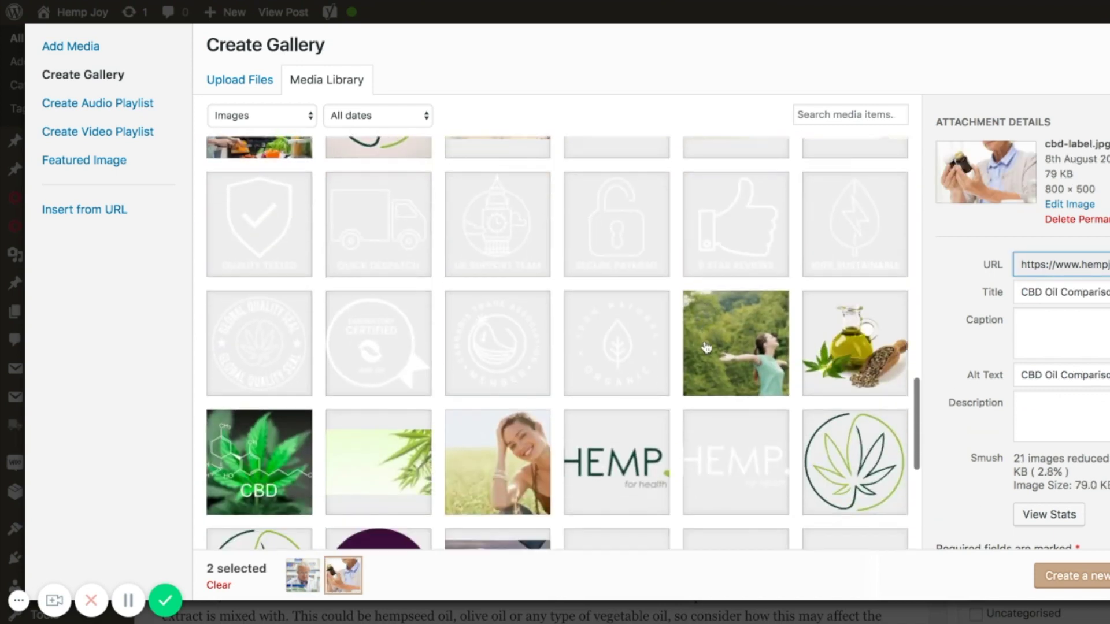
{"action": "left_click", "coordinate": [755, 283]}
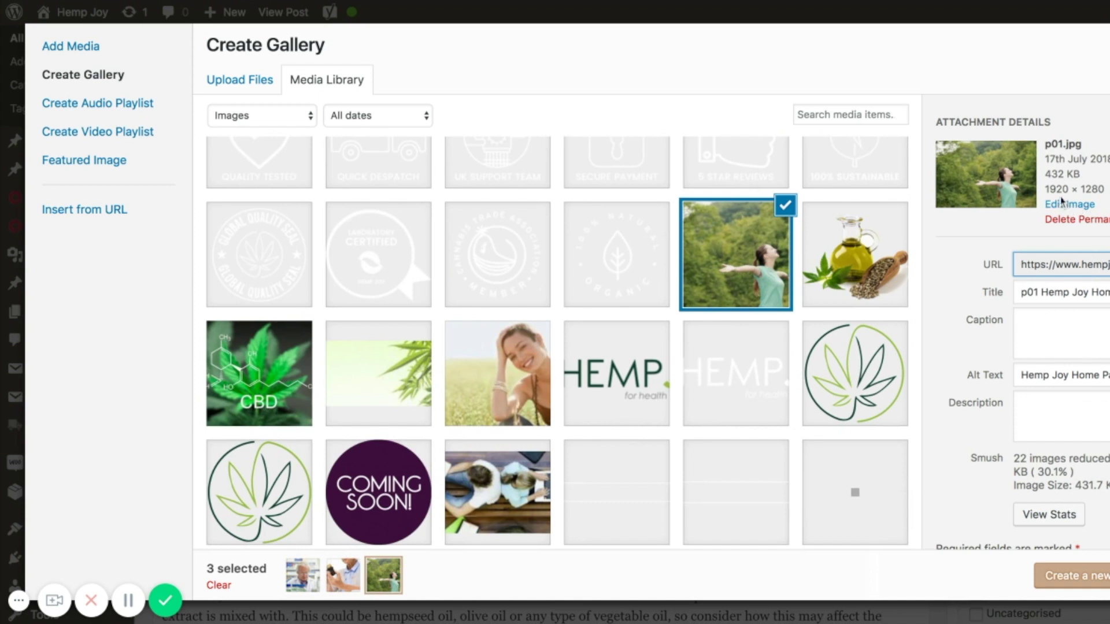
{"action": "left_click", "coordinate": [533, 383]}
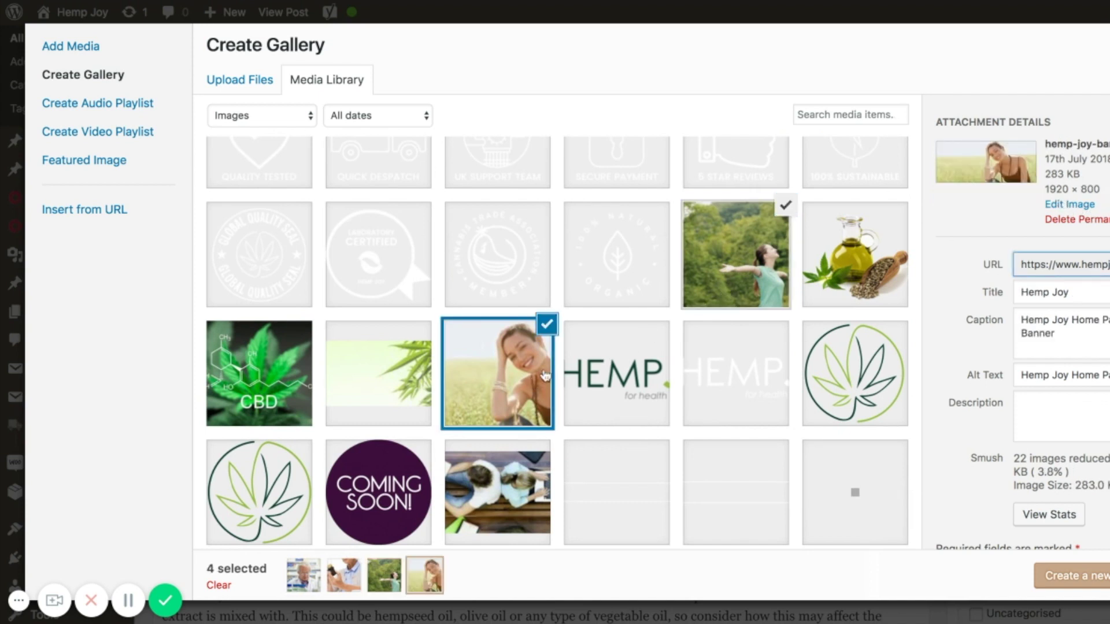
{"action": "left_click", "coordinate": [269, 378]}
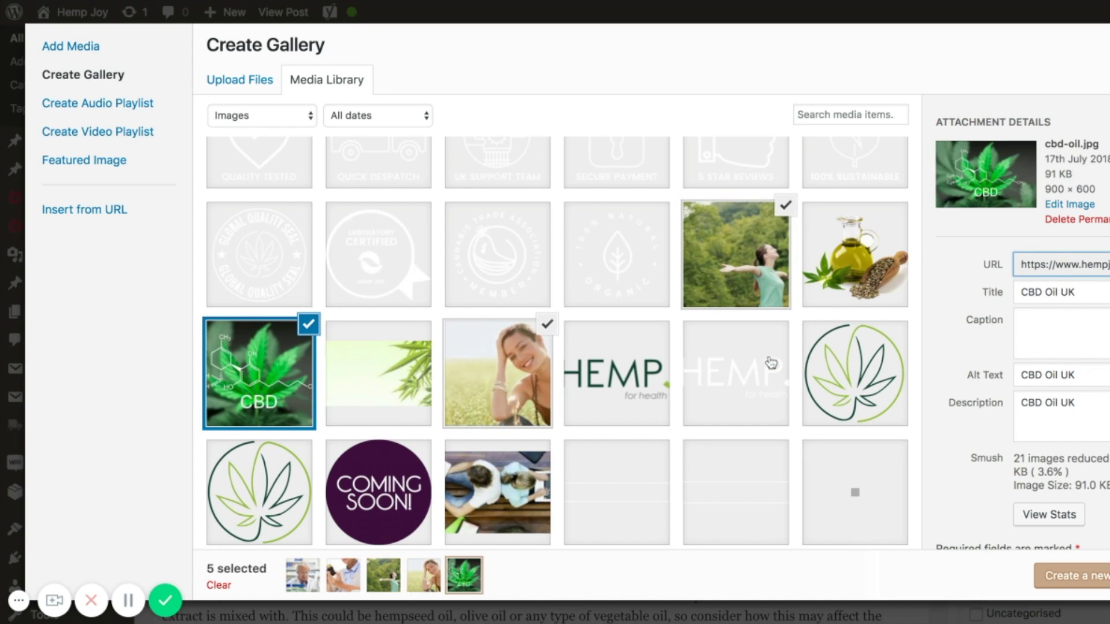
{"action": "scroll", "coordinate": [772, 364], "scroll_direction": "down", "scroll_amount": 3}
{"action": "scroll", "coordinate": [772, 364], "scroll_direction": "down", "scroll_amount": 1}
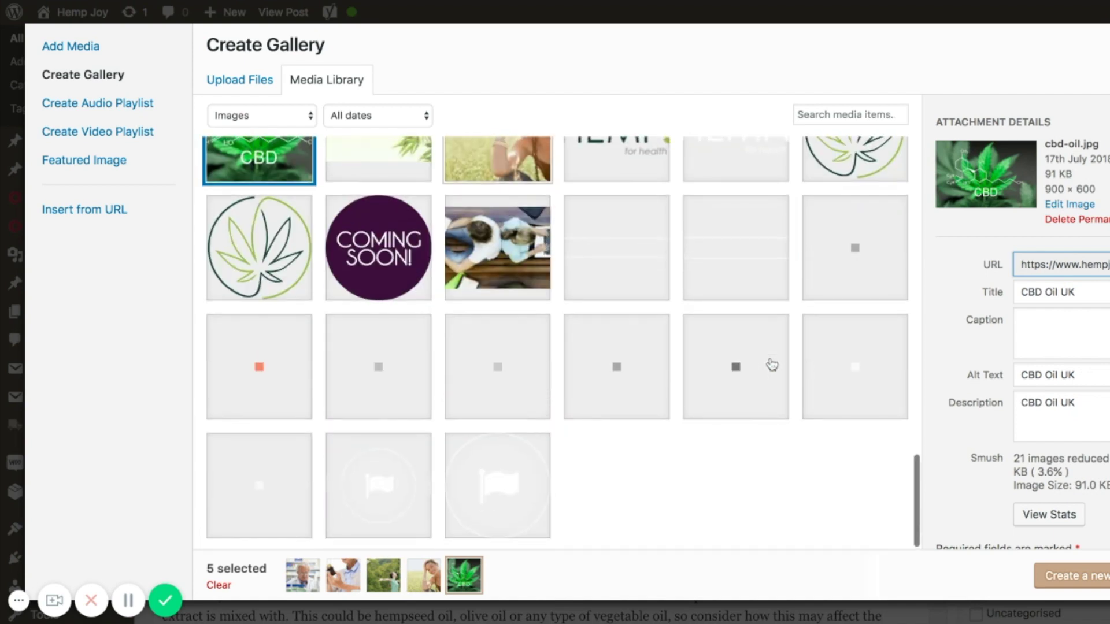
{"action": "left_click", "coordinate": [491, 253]}
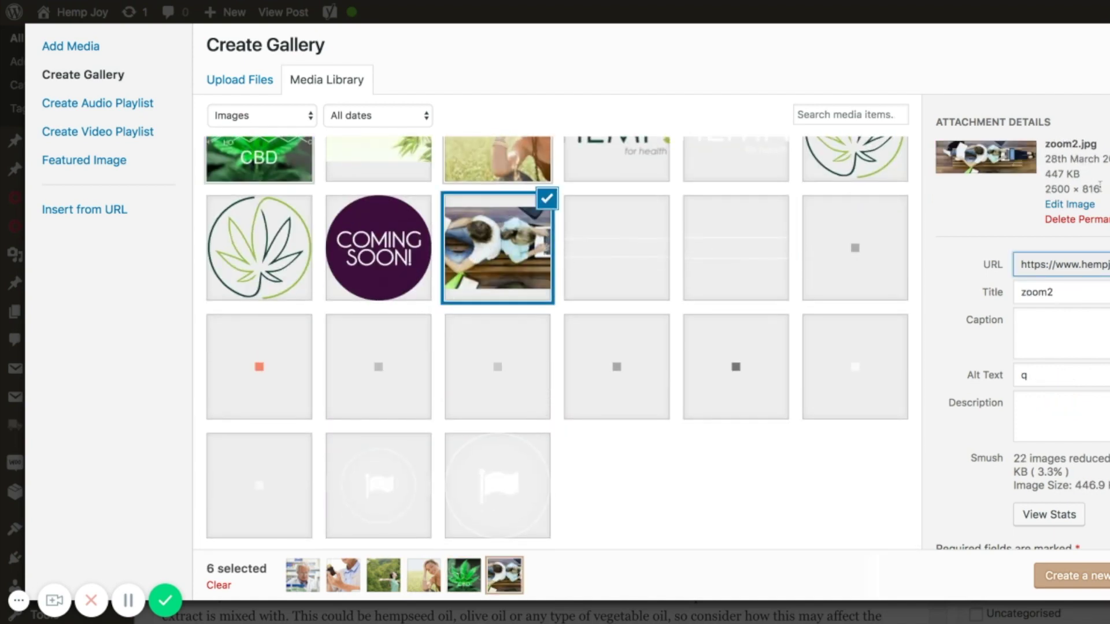
Create the gallery with Medium size images linking to Media File and insert it
{"action": "left_click", "coordinate": [1080, 575]}
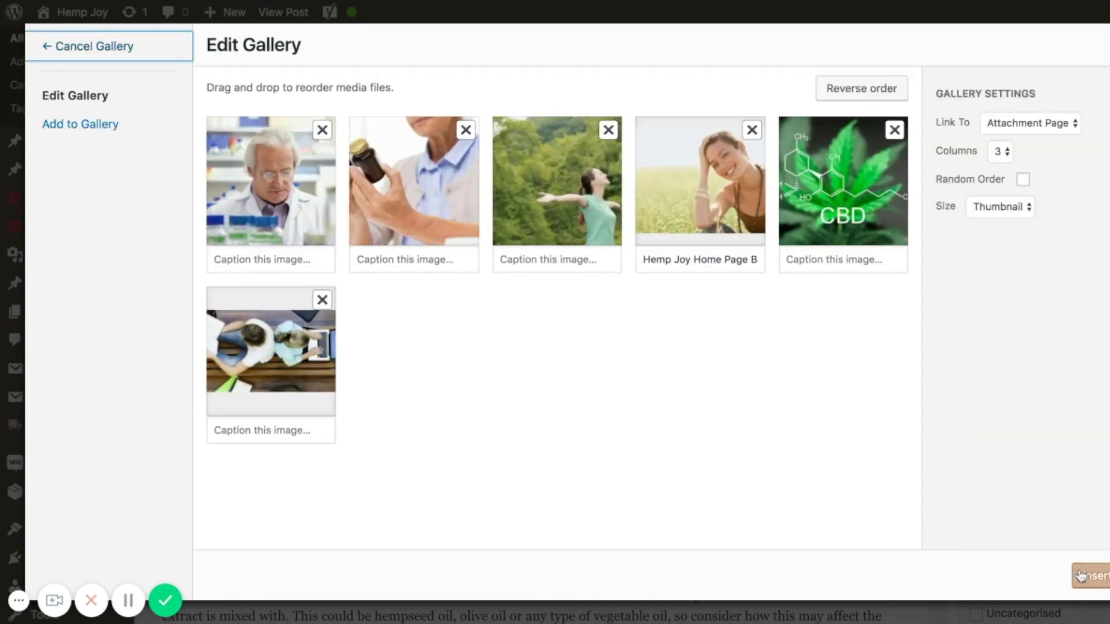
{"action": "left_click", "coordinate": [1025, 214]}
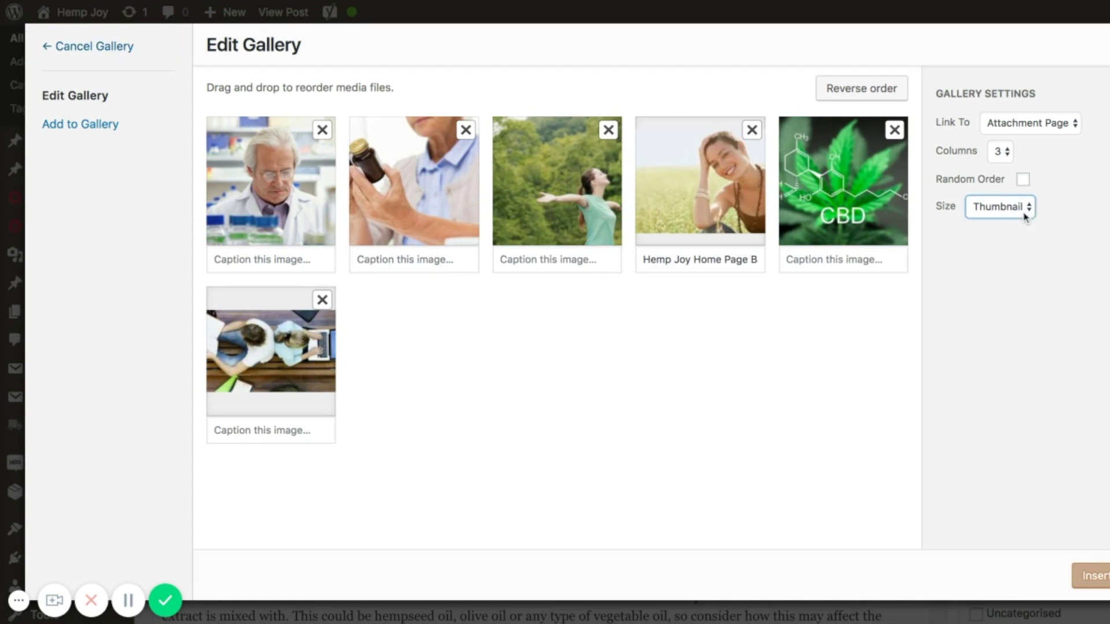
{"action": "left_click", "coordinate": [1001, 220]}
{"action": "left_click", "coordinate": [1029, 124]}
{"action": "left_click", "coordinate": [1032, 145]}
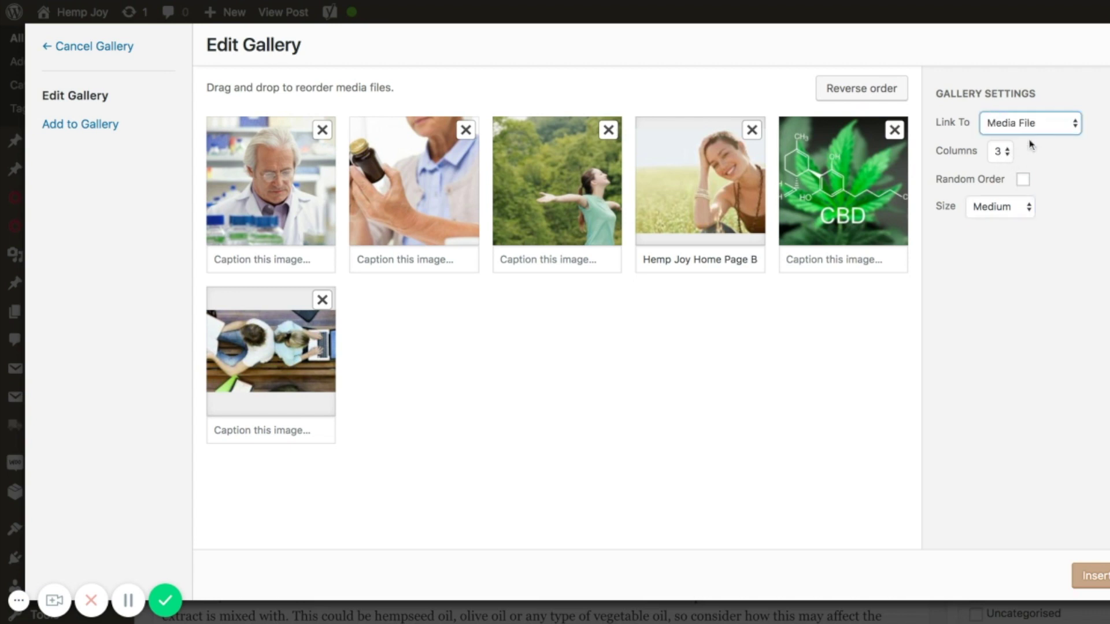
{"action": "left_click", "coordinate": [1095, 576]}
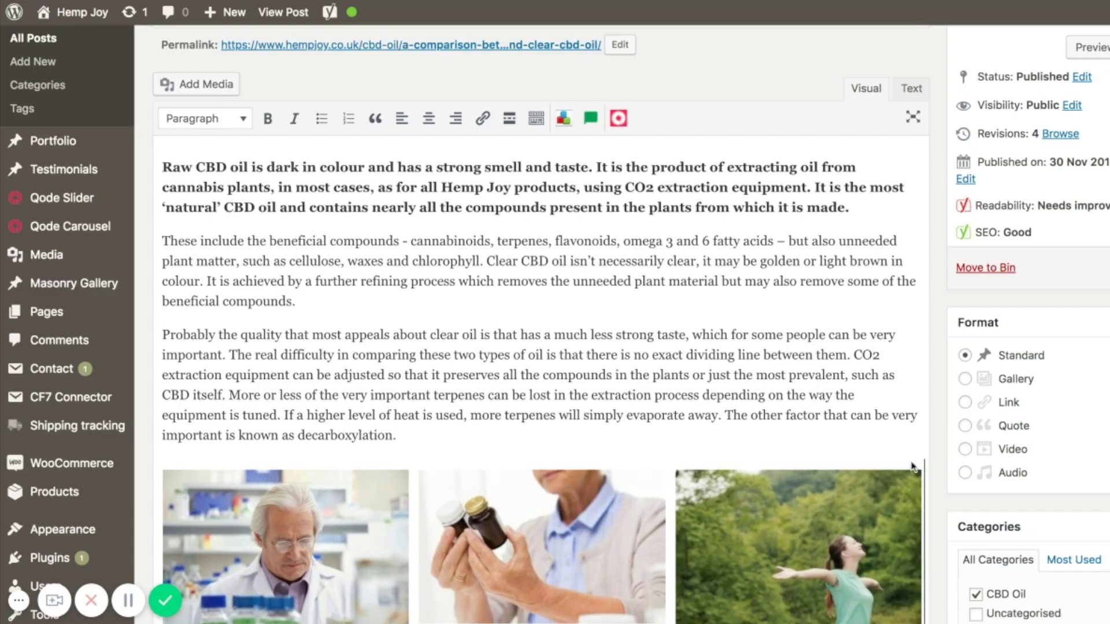
Update the post to save the new gallery
{"action": "scroll", "coordinate": [744, 374], "scroll_direction": "down", "scroll_amount": 3}
{"action": "scroll", "coordinate": [745, 375], "scroll_direction": "down", "scroll_amount": 4}
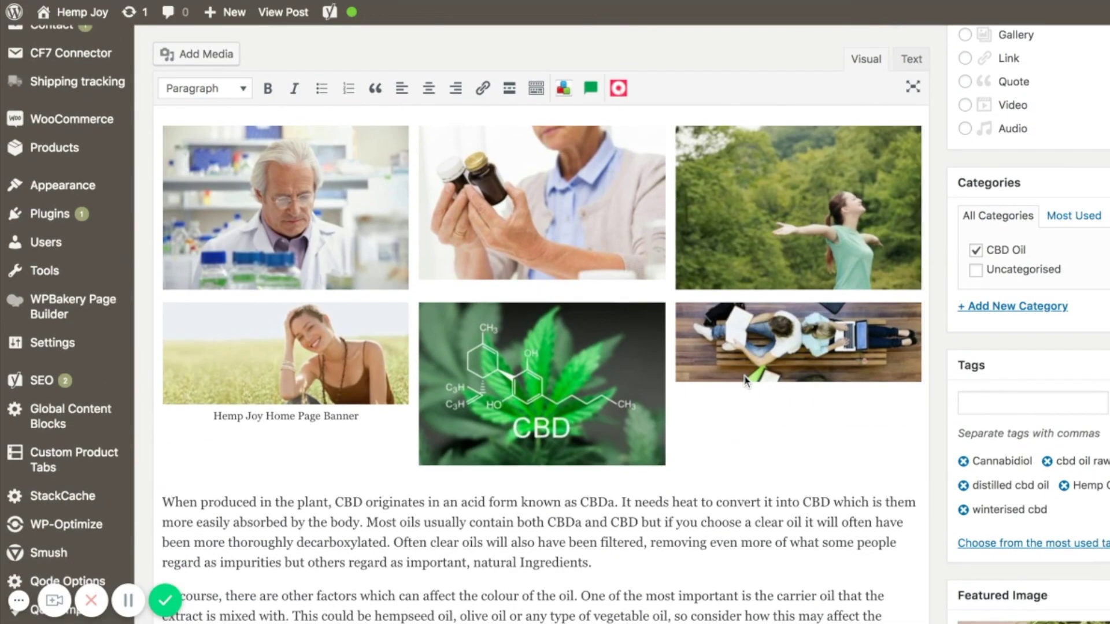
{"action": "scroll", "coordinate": [745, 378], "scroll_direction": "up", "scroll_amount": 2}
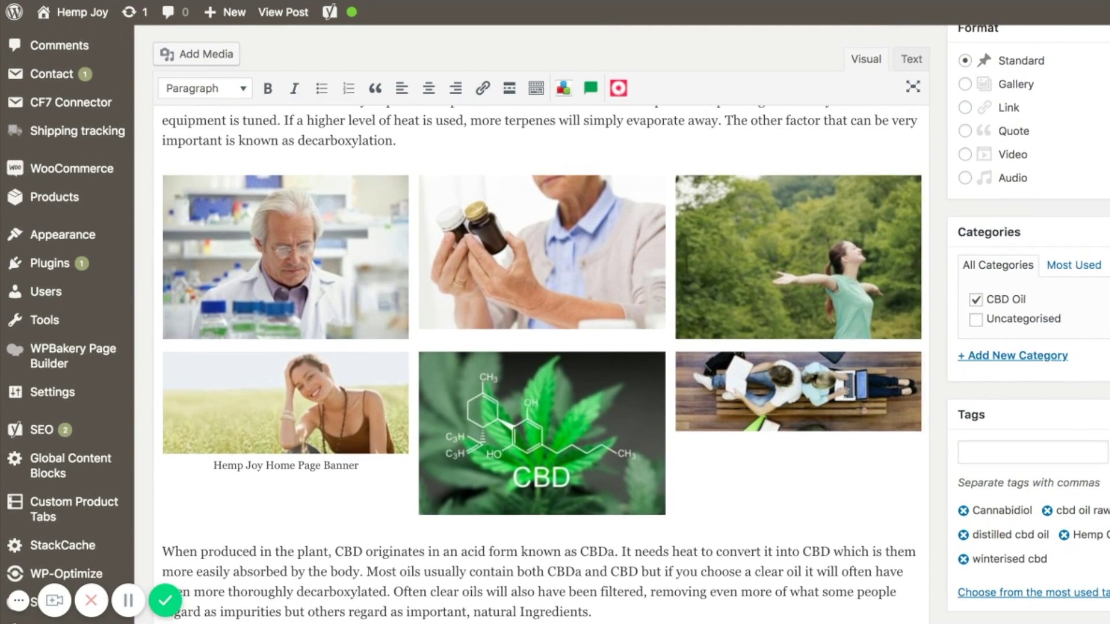
{"action": "scroll", "coordinate": [766, 379], "scroll_direction": "up", "scroll_amount": 6}
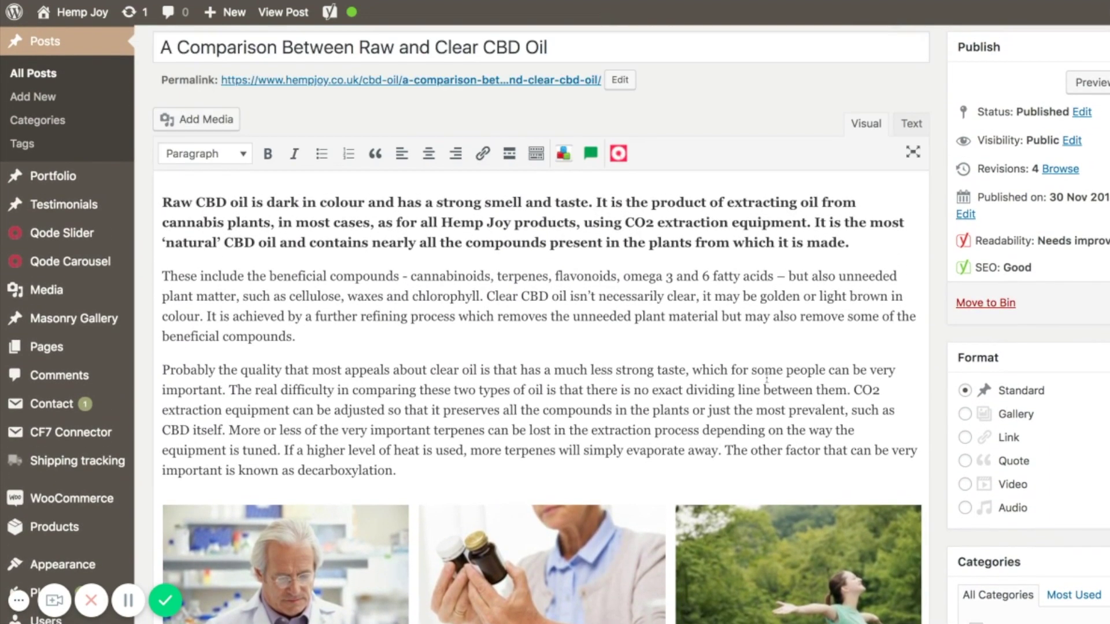
{"action": "left_click", "coordinate": [1107, 303]}
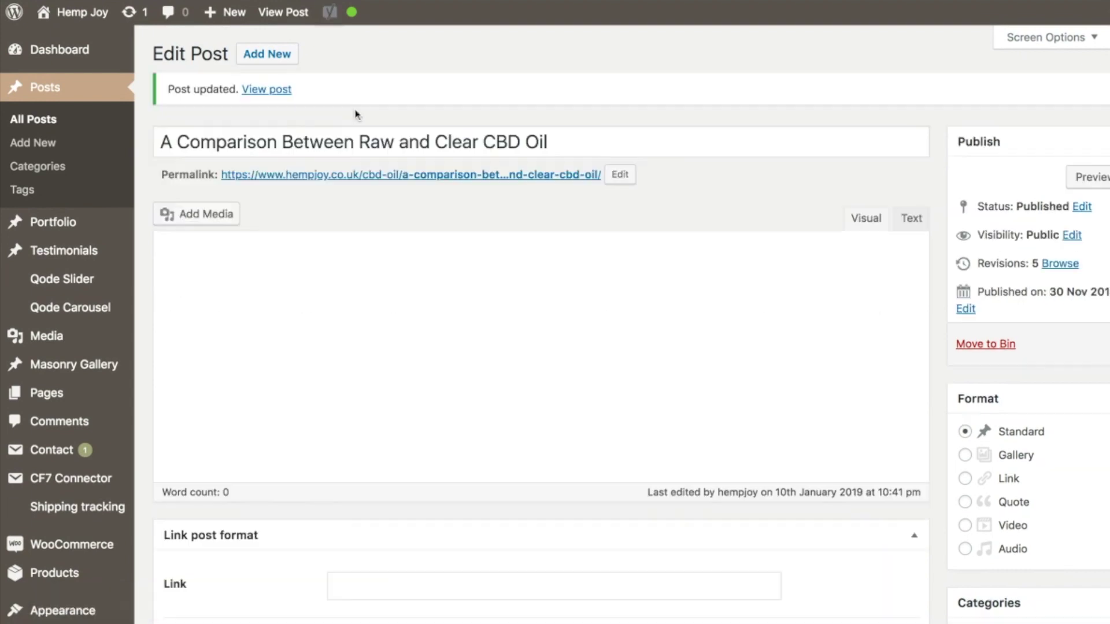
View the live post, check that the students image enlarges in a lightbox, then return to editing
{"action": "left_click", "coordinate": [387, 176]}
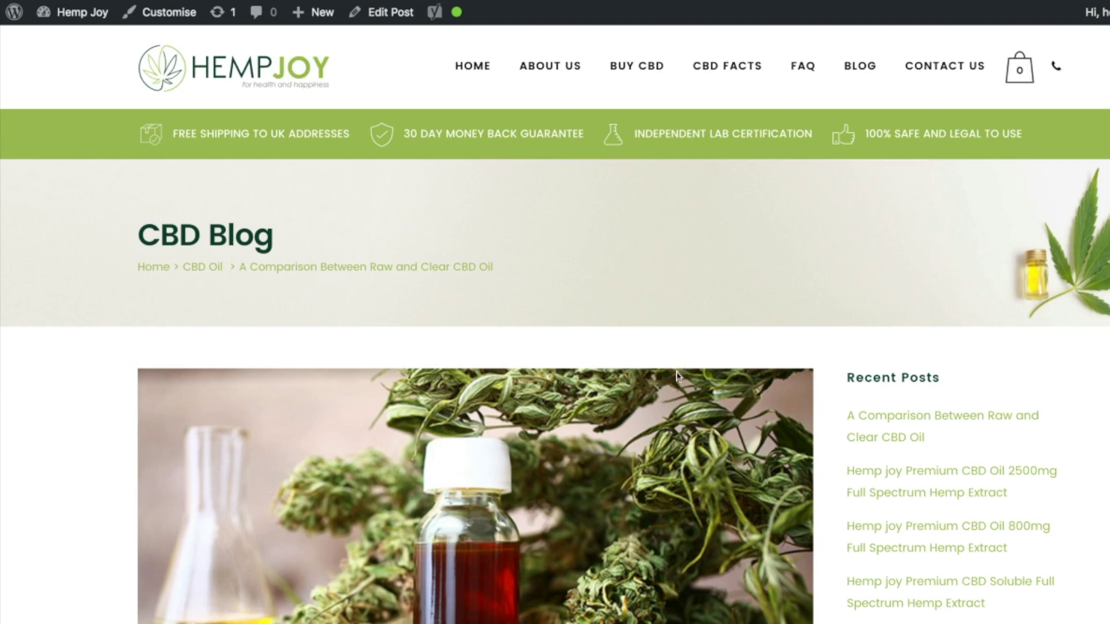
{"action": "scroll", "coordinate": [676, 373], "scroll_direction": "down", "scroll_amount": 10}
{"action": "scroll", "coordinate": [676, 372], "scroll_direction": "down", "scroll_amount": 9}
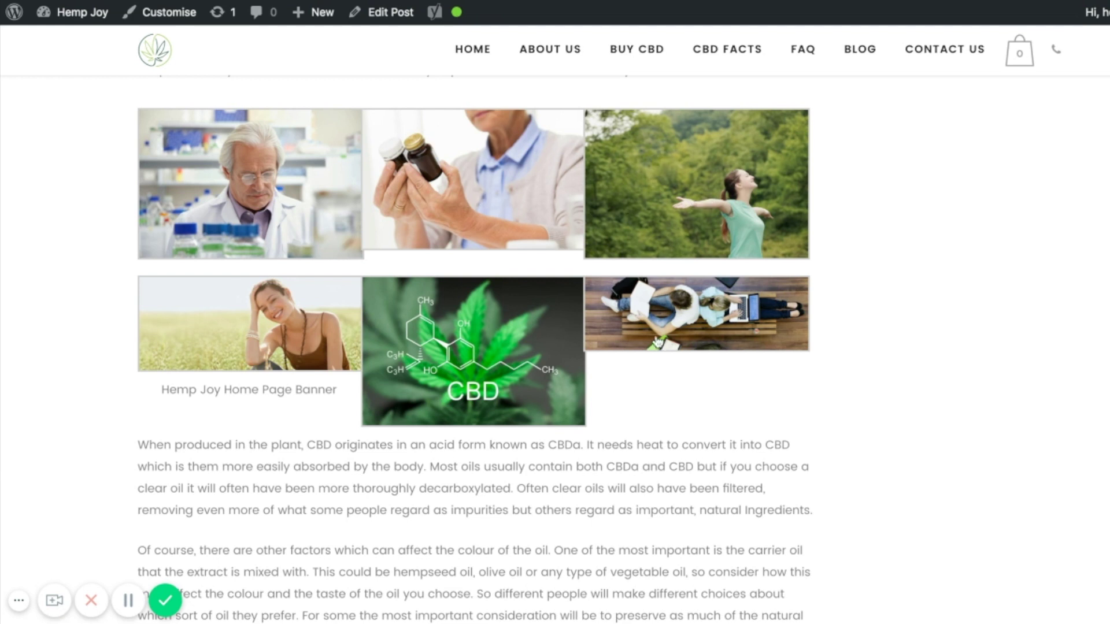
{"action": "left_click", "coordinate": [736, 315]}
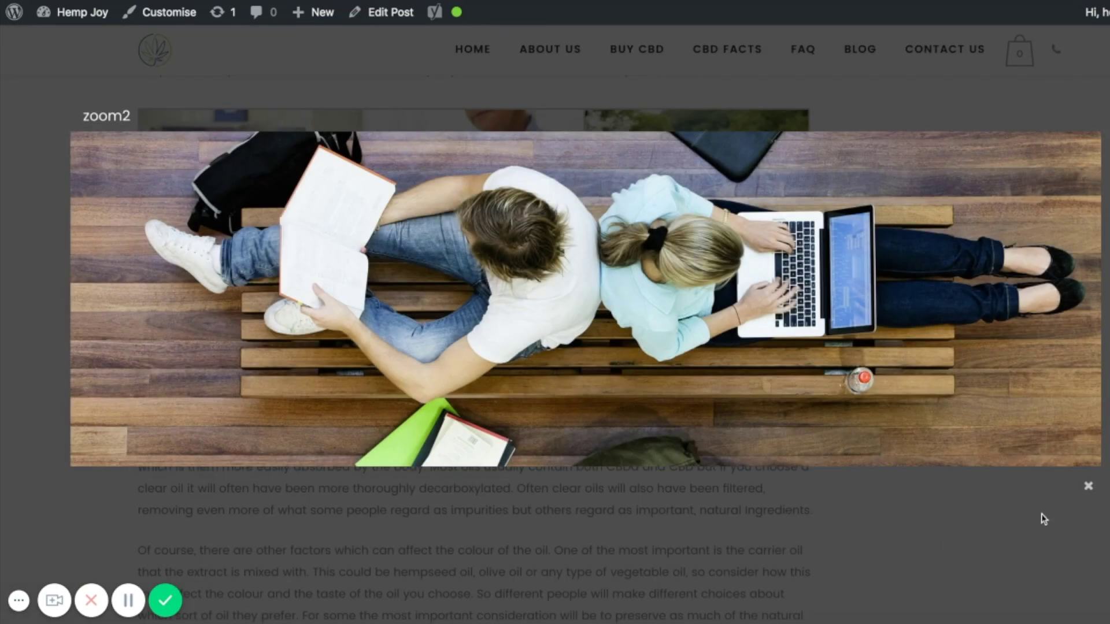
{"action": "left_click", "coordinate": [1089, 486]}
{"action": "scroll", "coordinate": [580, 307], "scroll_direction": "up", "scroll_amount": 3}
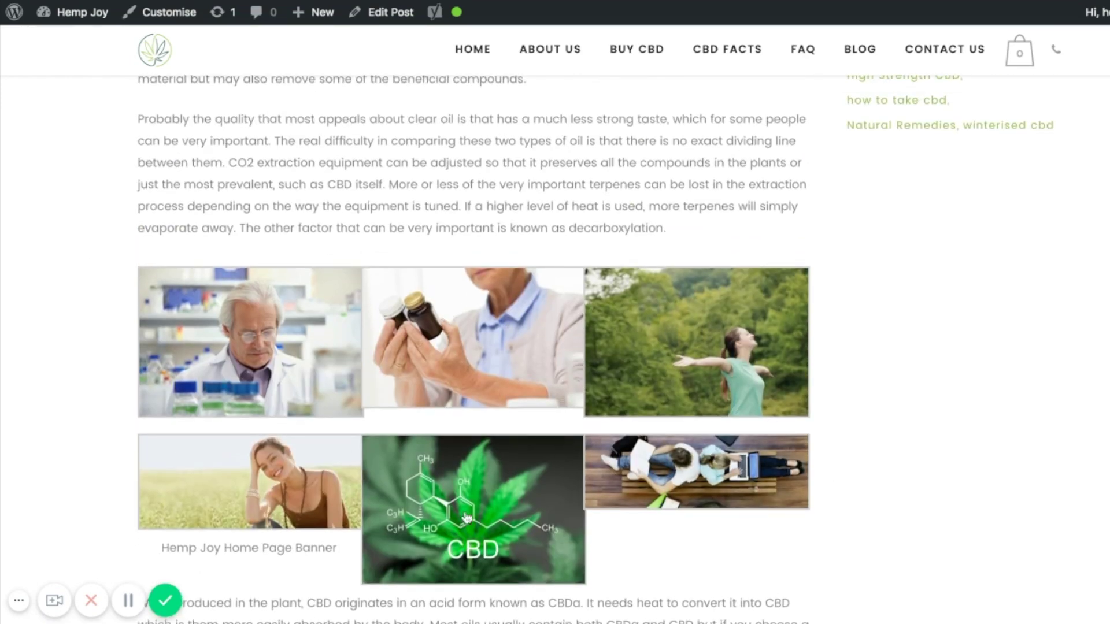
{"action": "scroll", "coordinate": [550, 408], "scroll_direction": "up", "scroll_amount": 10}
{"action": "scroll", "coordinate": [549, 408], "scroll_direction": "up", "scroll_amount": 5}
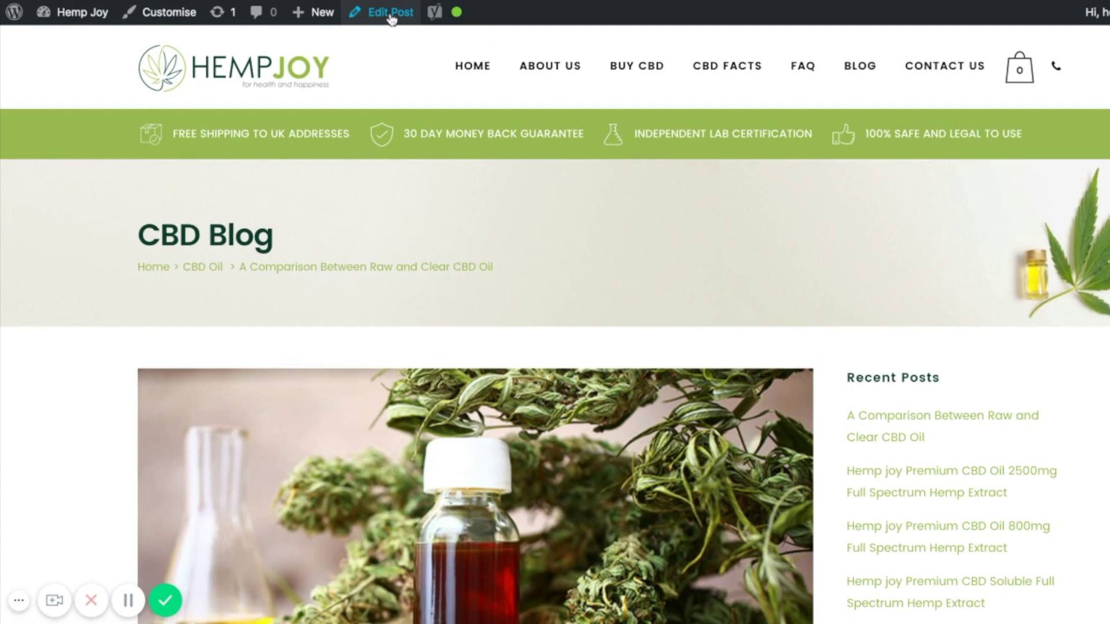
{"action": "left_click", "coordinate": [382, 11]}
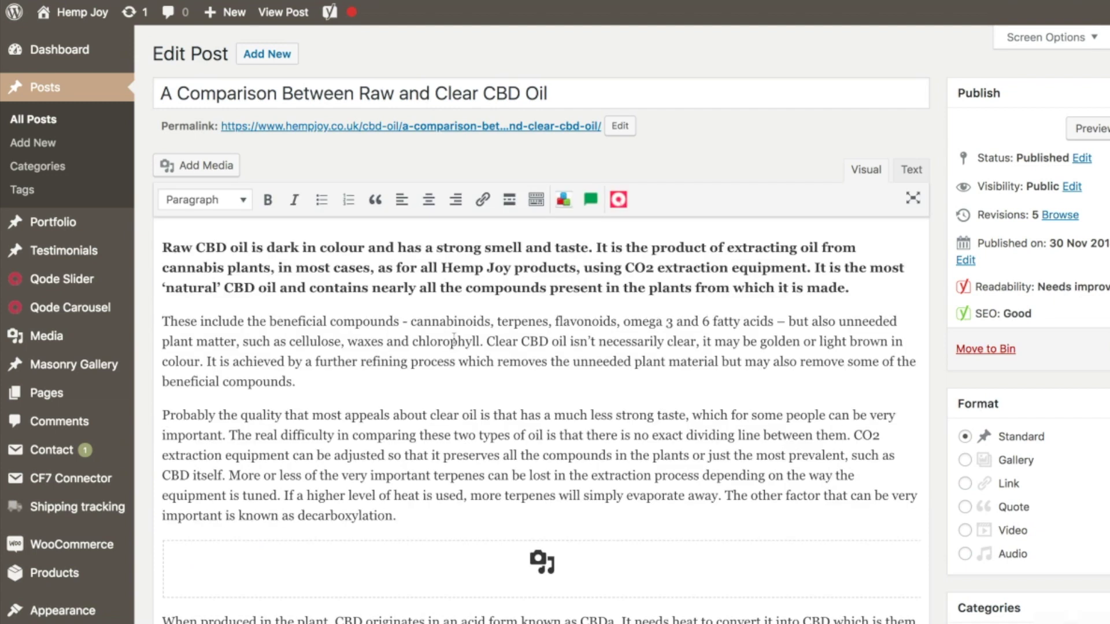
Select the photo gallery below the decarboxylation paragraph and delete it
{"action": "scroll", "coordinate": [453, 347], "scroll_direction": "down", "scroll_amount": 3}
{"action": "left_click", "coordinate": [483, 406]}
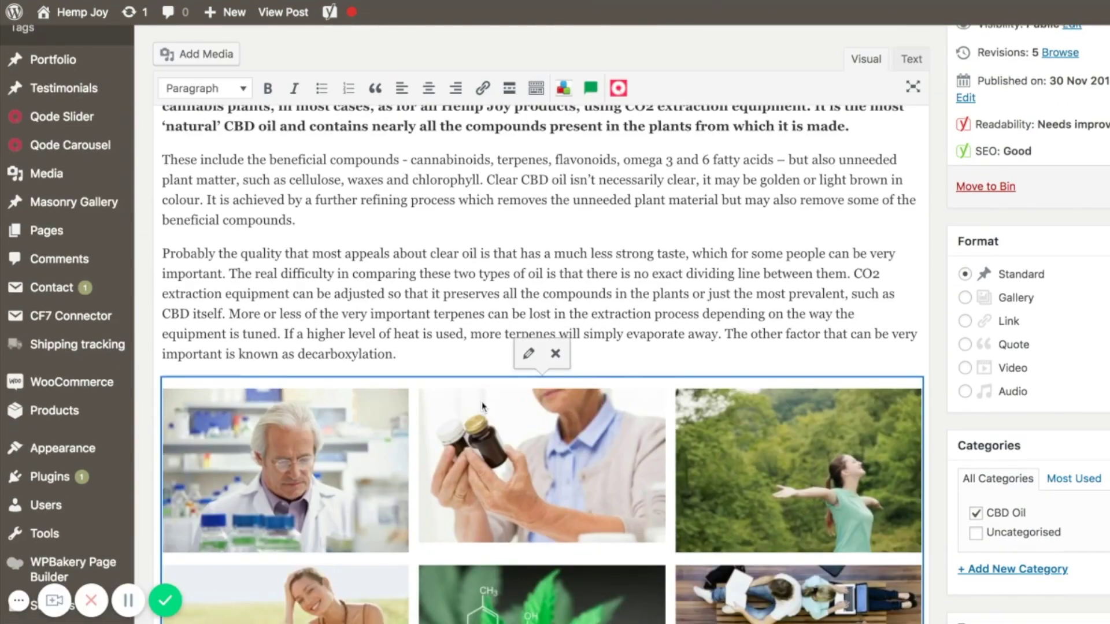
{"action": "key", "text": "BackSpace"}
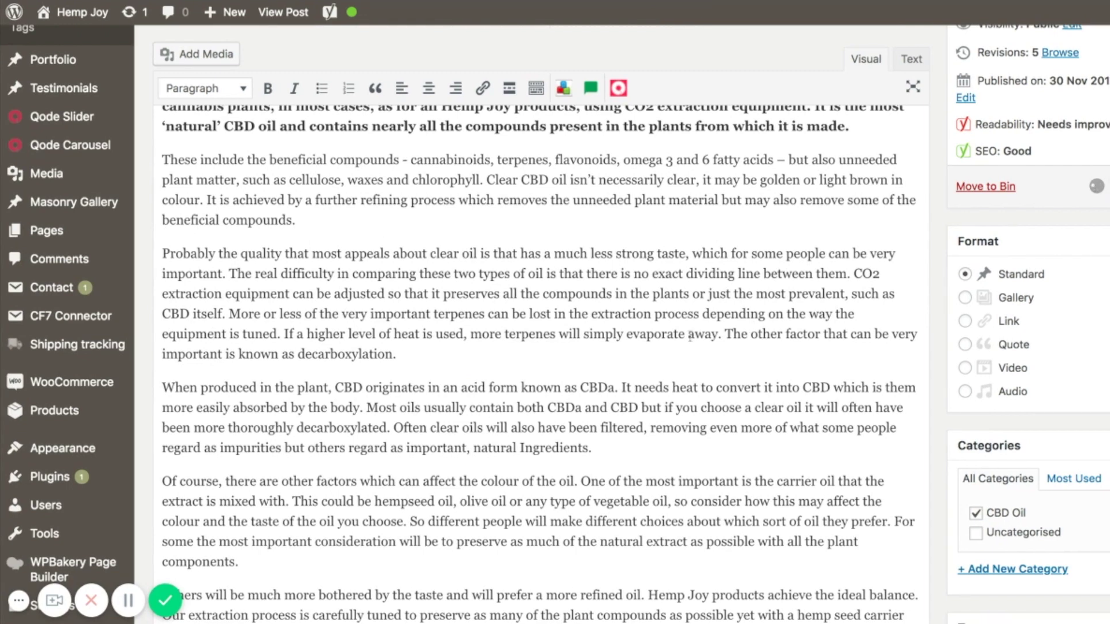
{"action": "mouse_move", "coordinate": [74, 505]}
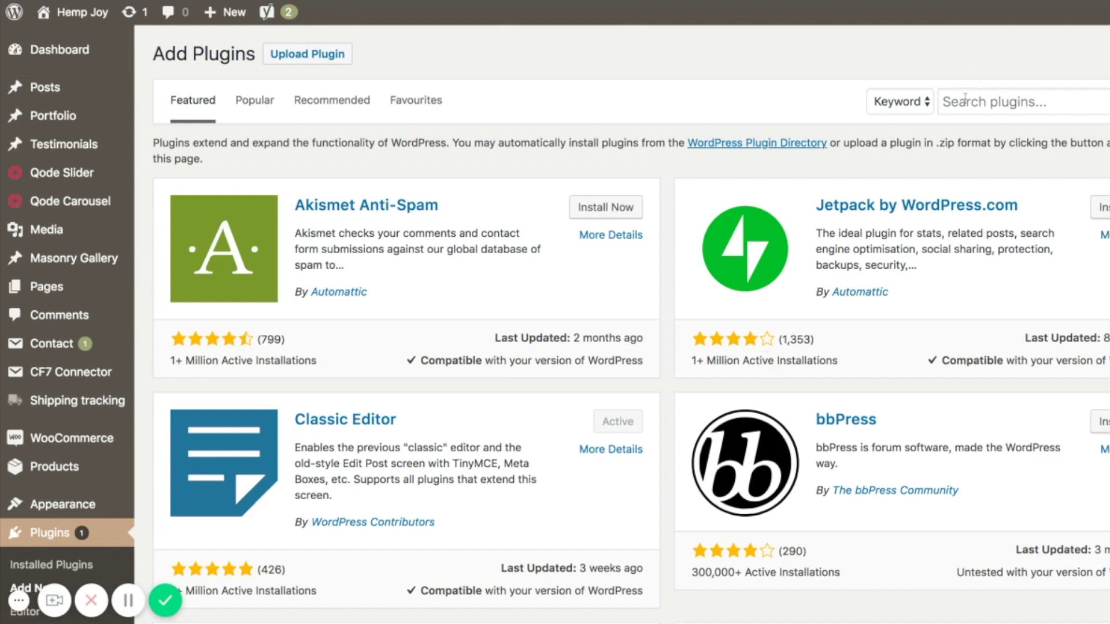
Search plugins for 'Simple Lightbox Plugi' and install Simple Lightbox Gallery
{"action": "left_click", "coordinate": [964, 99]}
{"action": "type", "text": "Simple Ligh"}
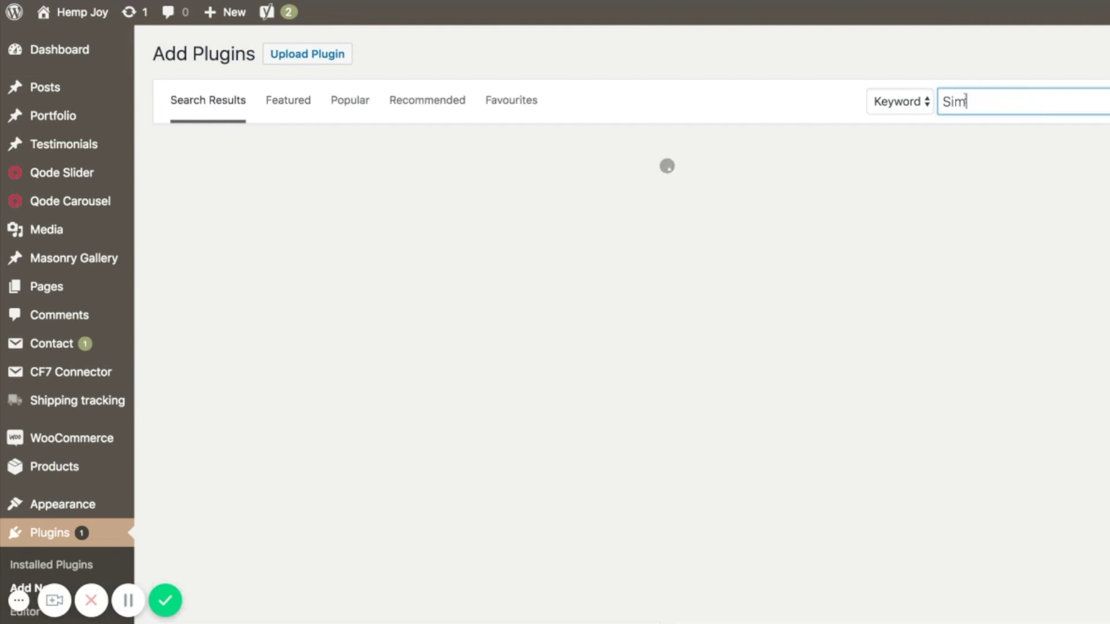
{"action": "type", "text": "tbox Plugin"}
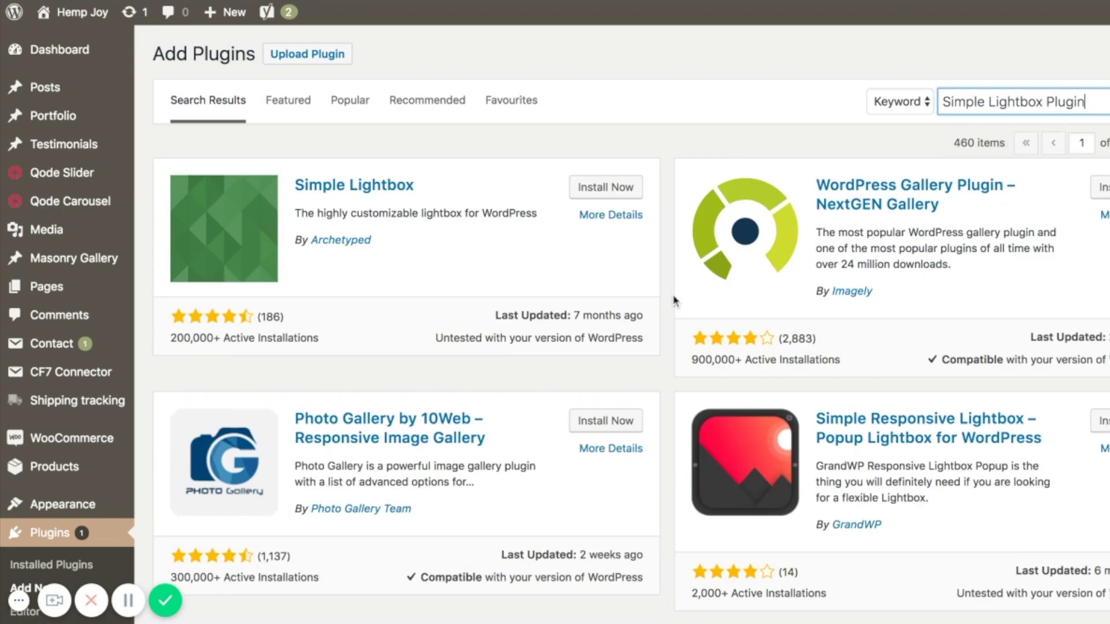
{"action": "scroll", "coordinate": [566, 336], "scroll_direction": "down", "scroll_amount": 4}
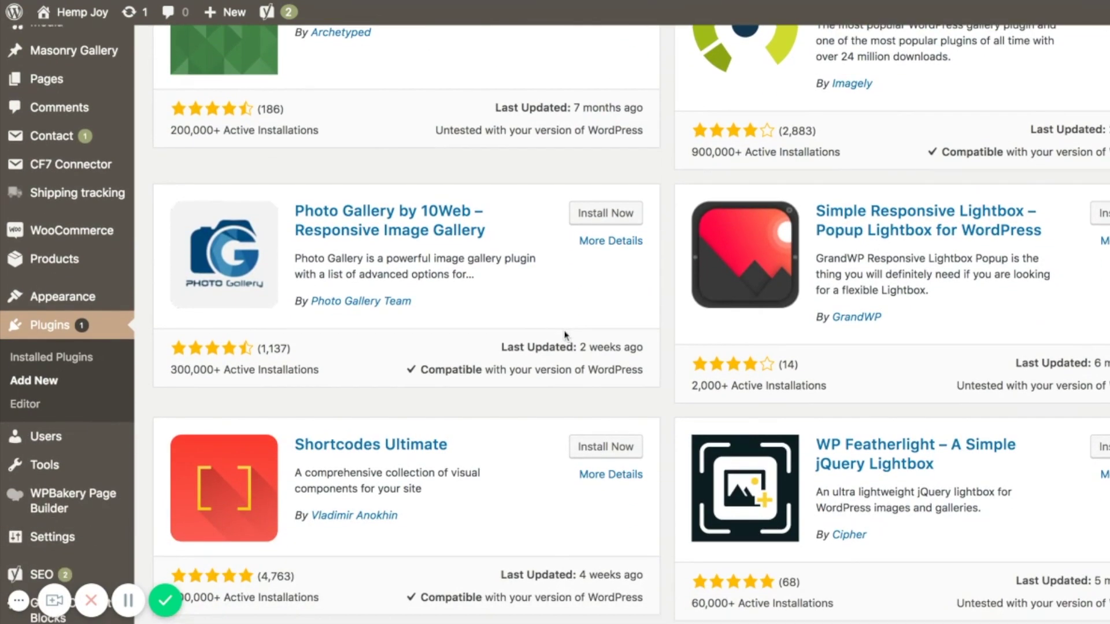
{"action": "scroll", "coordinate": [566, 335], "scroll_direction": "down", "scroll_amount": 5}
{"action": "scroll", "coordinate": [565, 336], "scroll_direction": "down", "scroll_amount": 4}
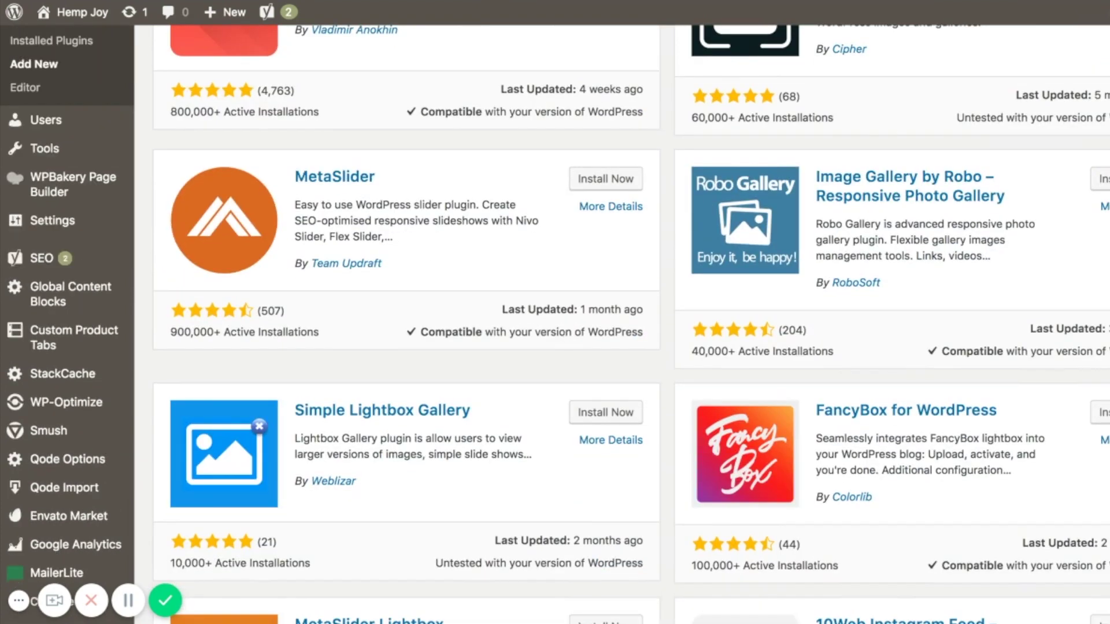
{"action": "scroll", "coordinate": [379, 428], "scroll_direction": "down", "scroll_amount": 2}
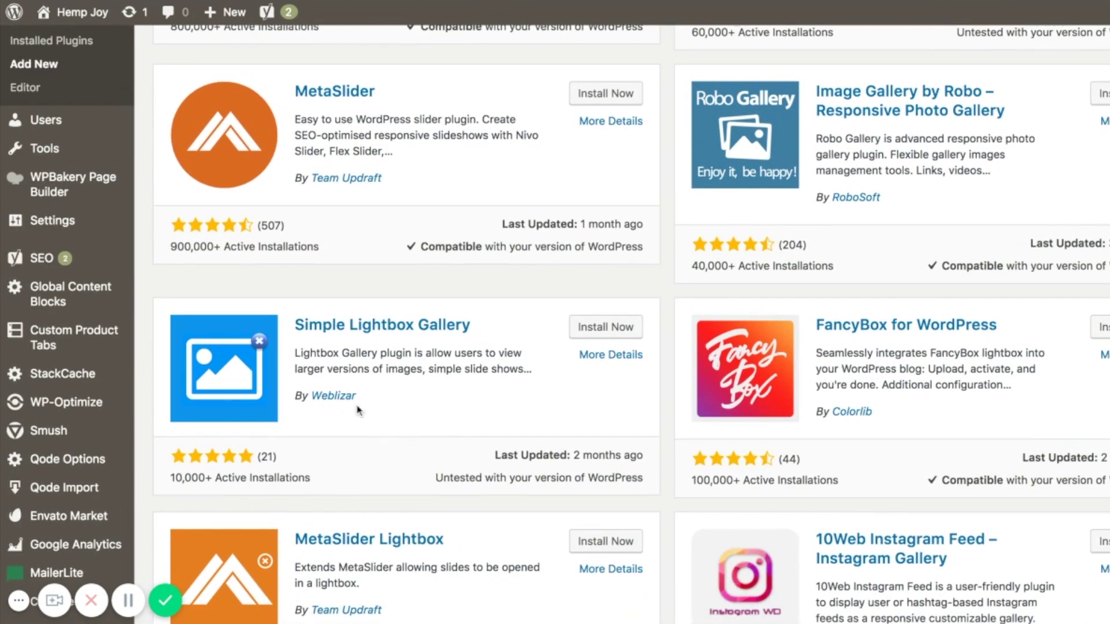
{"action": "left_click", "coordinate": [604, 332]}
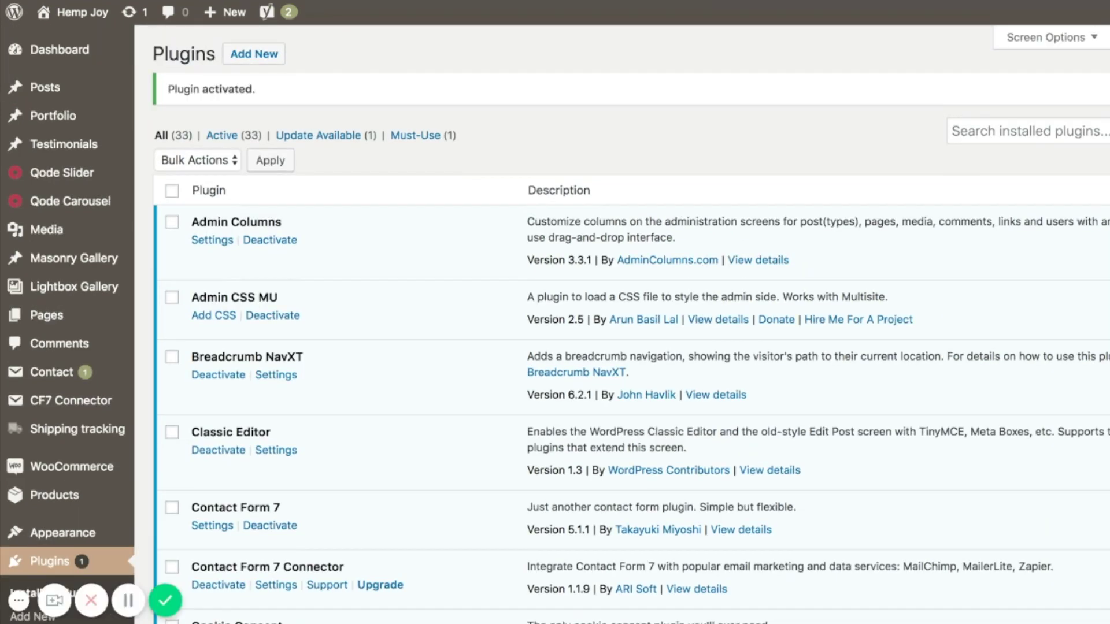
Start a new lightbox gallery titled 'Example Gallery'
{"action": "mouse_move", "coordinate": [113, 302]}
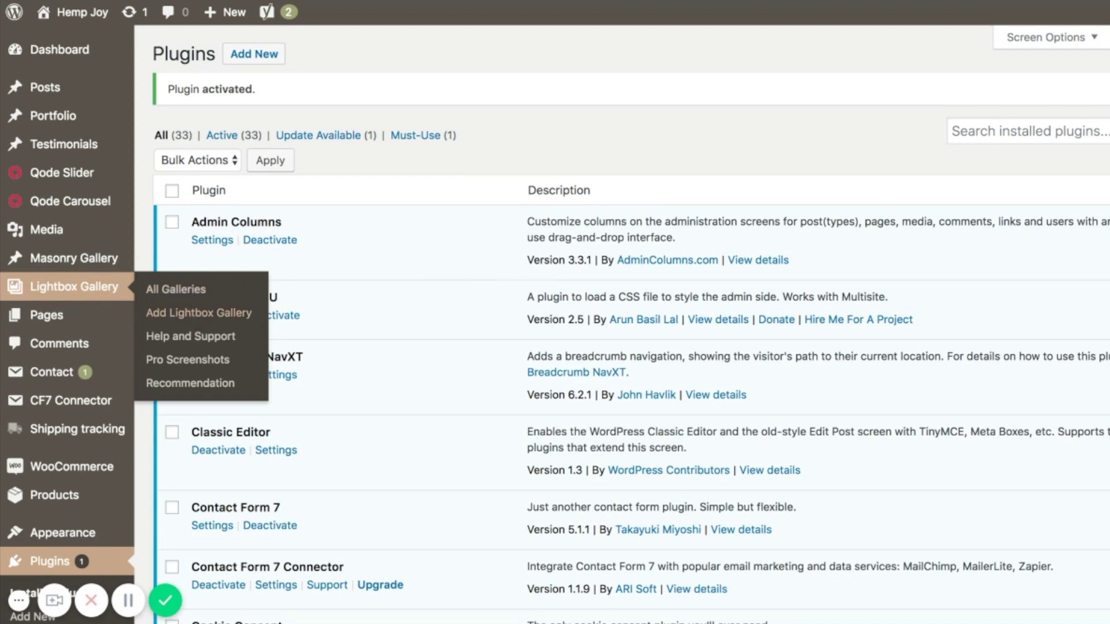
{"action": "left_click", "coordinate": [199, 312]}
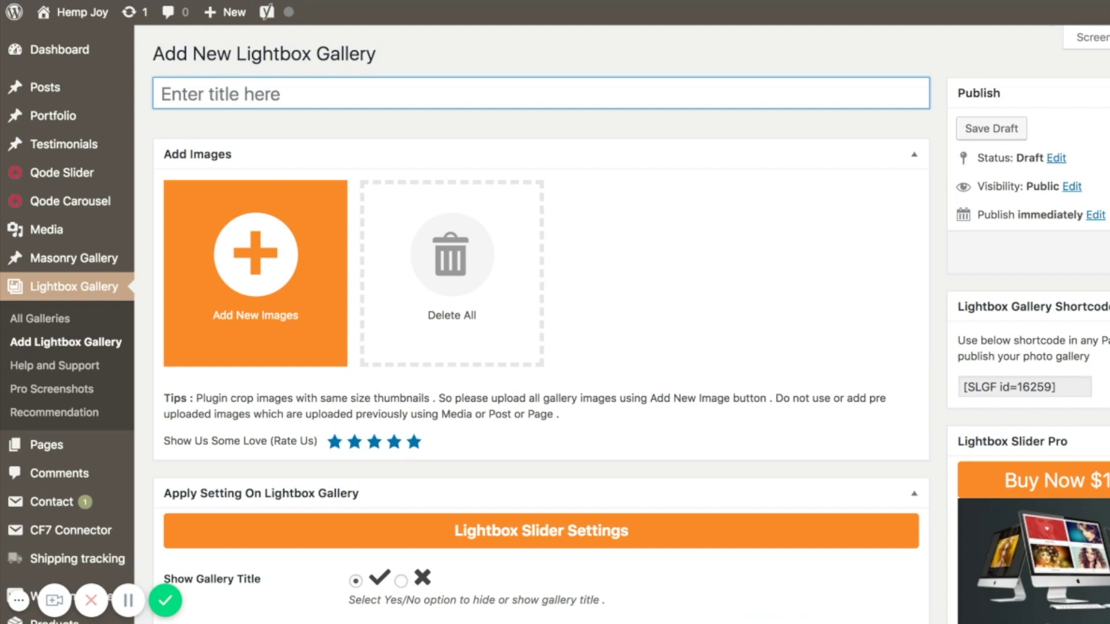
{"action": "left_click", "coordinate": [269, 100]}
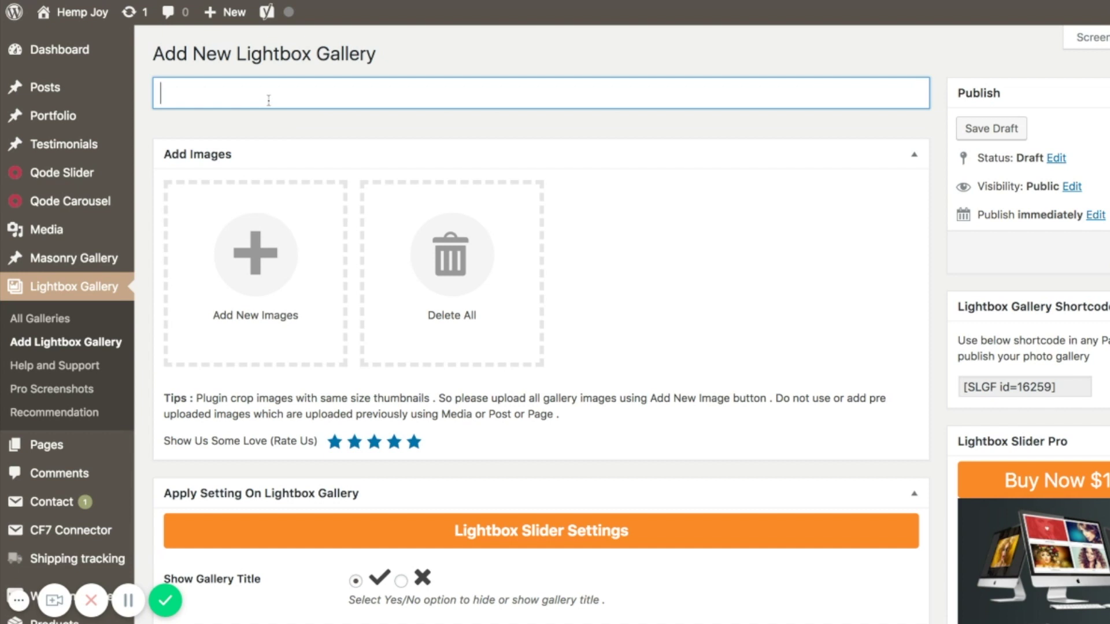
{"action": "type", "text": "Exampl"}
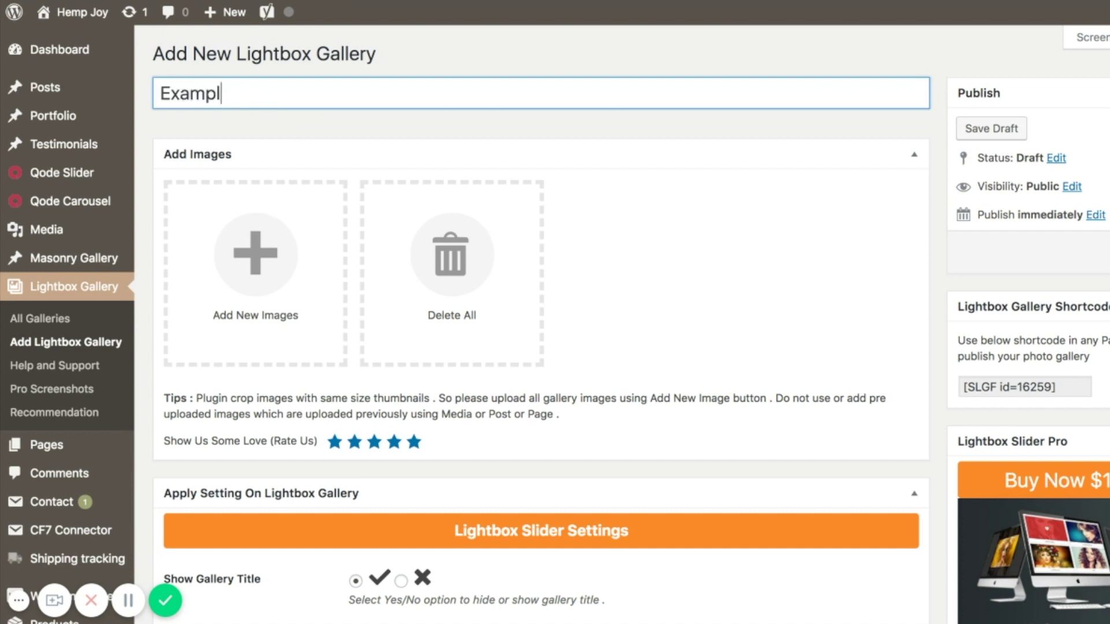
{"action": "type", "text": "e Gallery"}
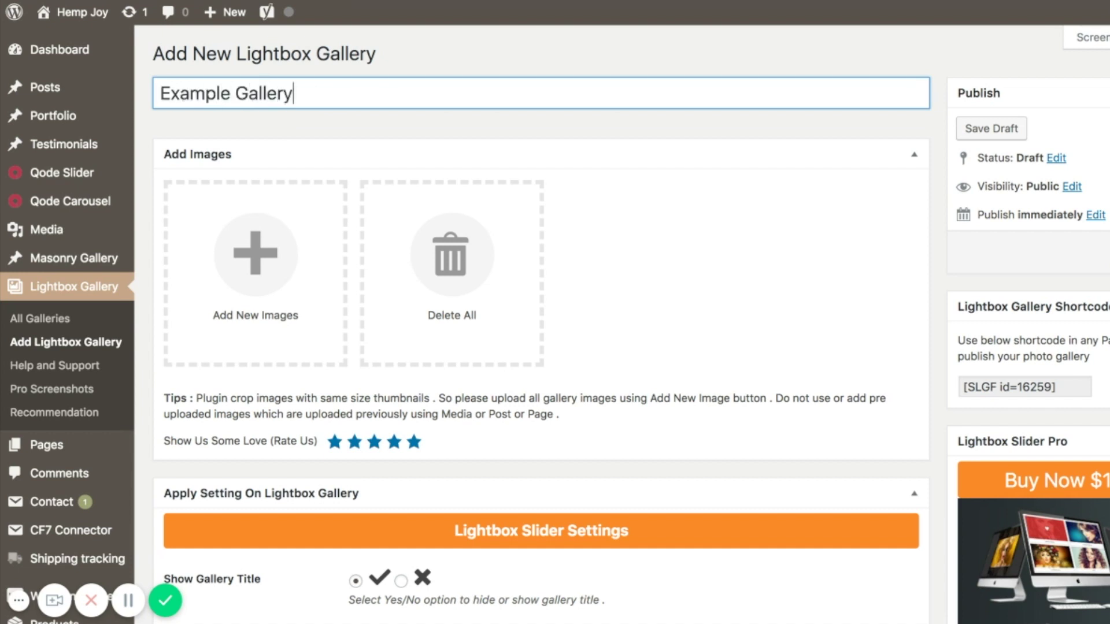
Add six photos: bottle and herb, lab doctor, man with bottle, outstretched arms, woman in field, people at table
{"action": "left_click", "coordinate": [276, 242]}
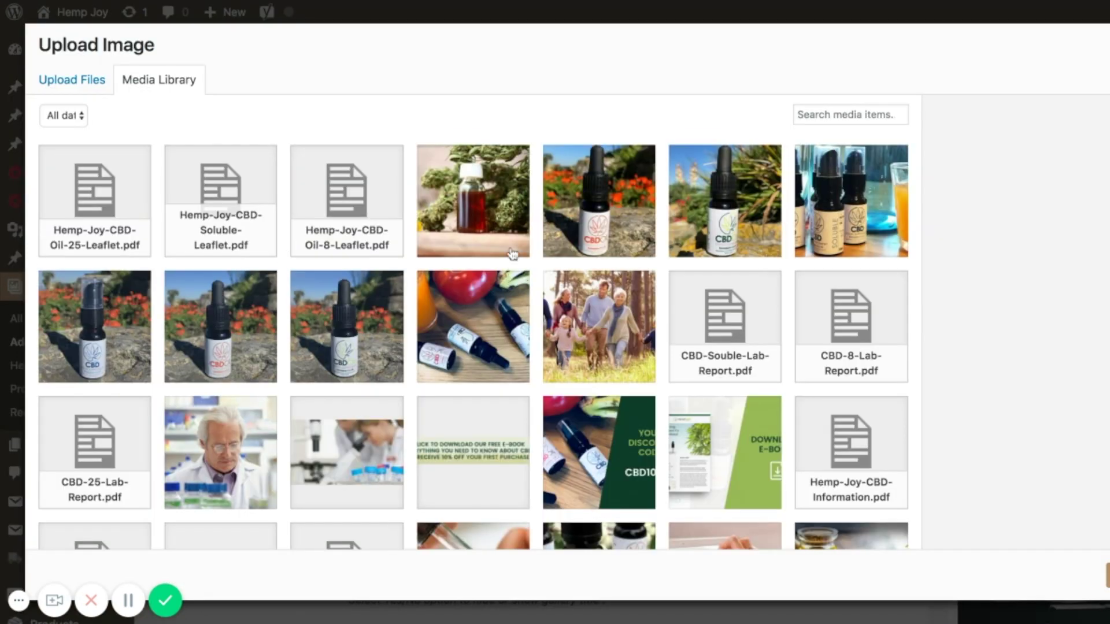
{"action": "scroll", "coordinate": [497, 231], "scroll_direction": "down", "scroll_amount": 1}
{"action": "left_click", "coordinate": [478, 210]}
{"action": "scroll", "coordinate": [300, 303], "scroll_direction": "down", "scroll_amount": 5}
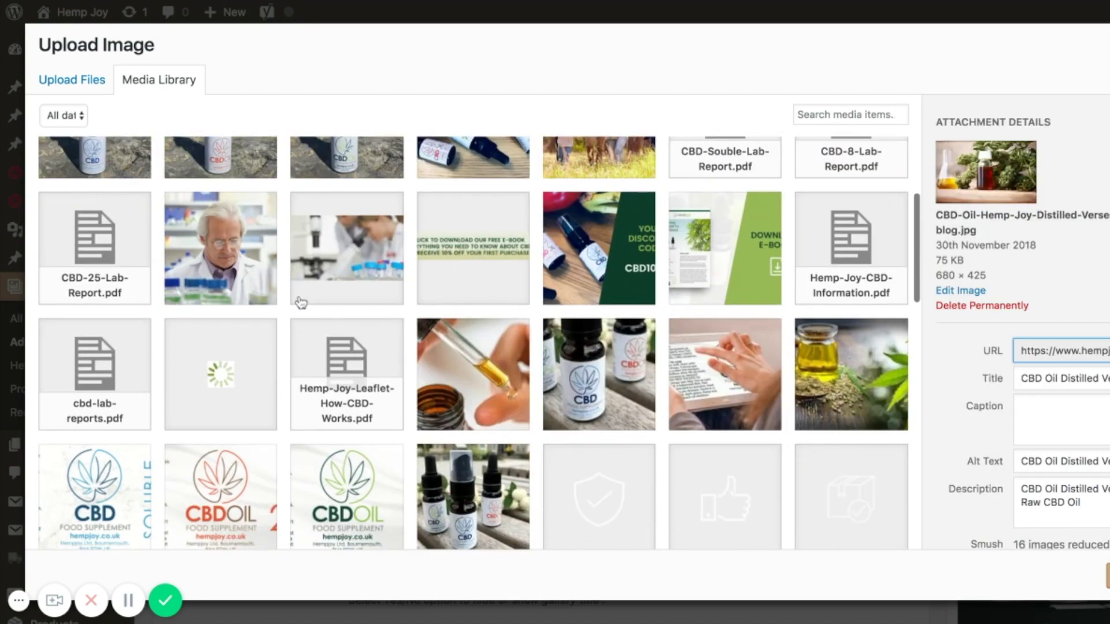
{"action": "left_click", "coordinate": [248, 271]}
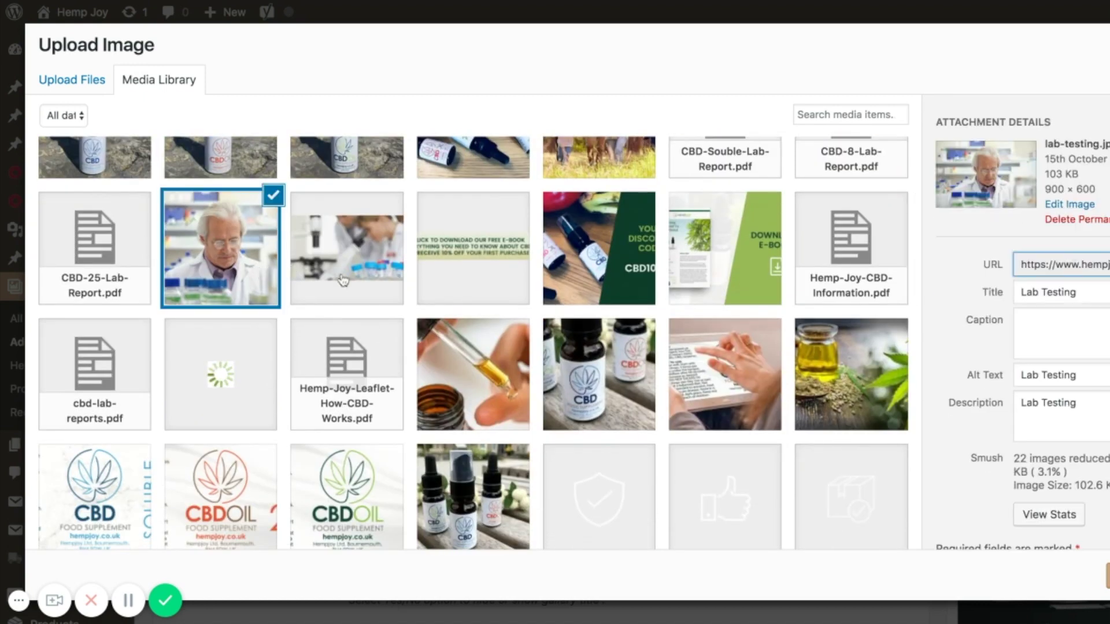
{"action": "scroll", "coordinate": [344, 281], "scroll_direction": "down", "scroll_amount": 5}
{"action": "scroll", "coordinate": [509, 383], "scroll_direction": "down", "scroll_amount": 10}
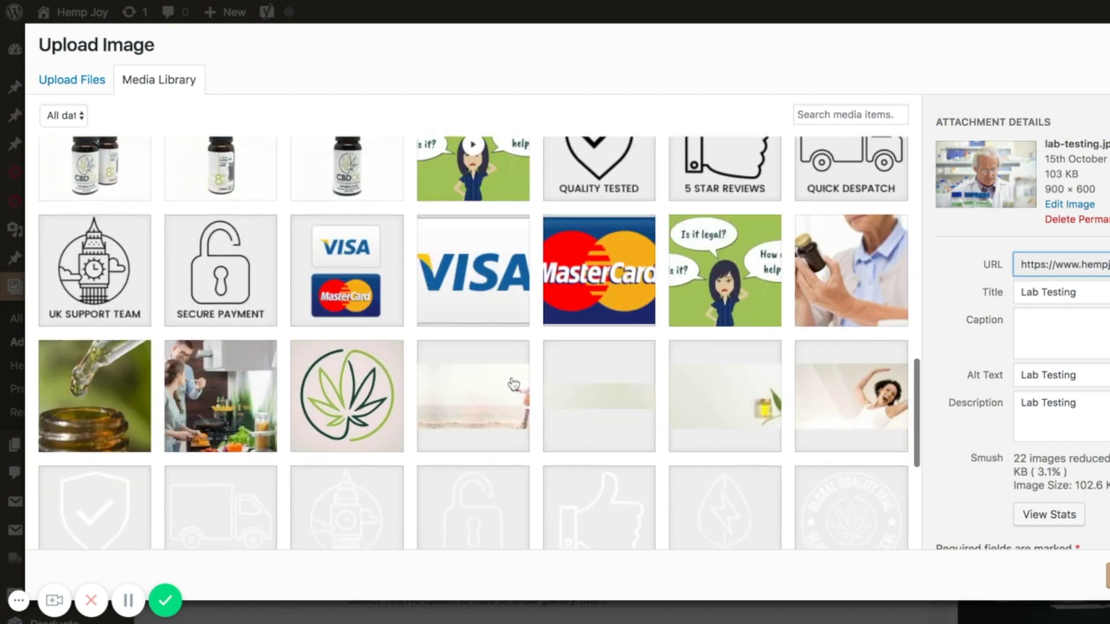
{"action": "left_click", "coordinate": [853, 294]}
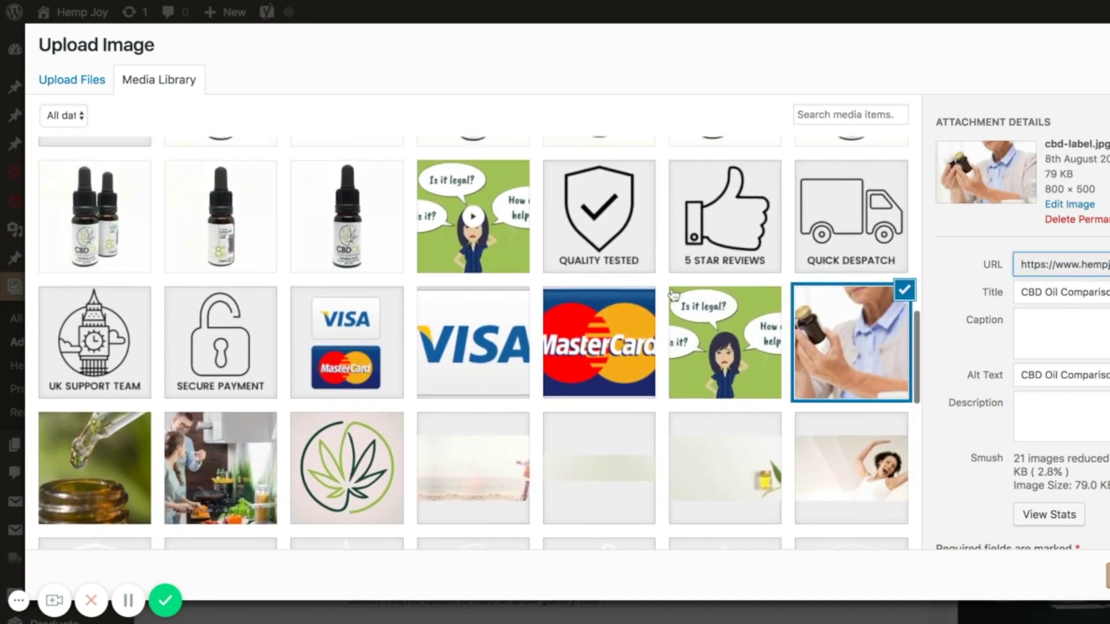
{"action": "scroll", "coordinate": [675, 289], "scroll_direction": "down", "scroll_amount": 6}
{"action": "scroll", "coordinate": [676, 302], "scroll_direction": "down", "scroll_amount": 2}
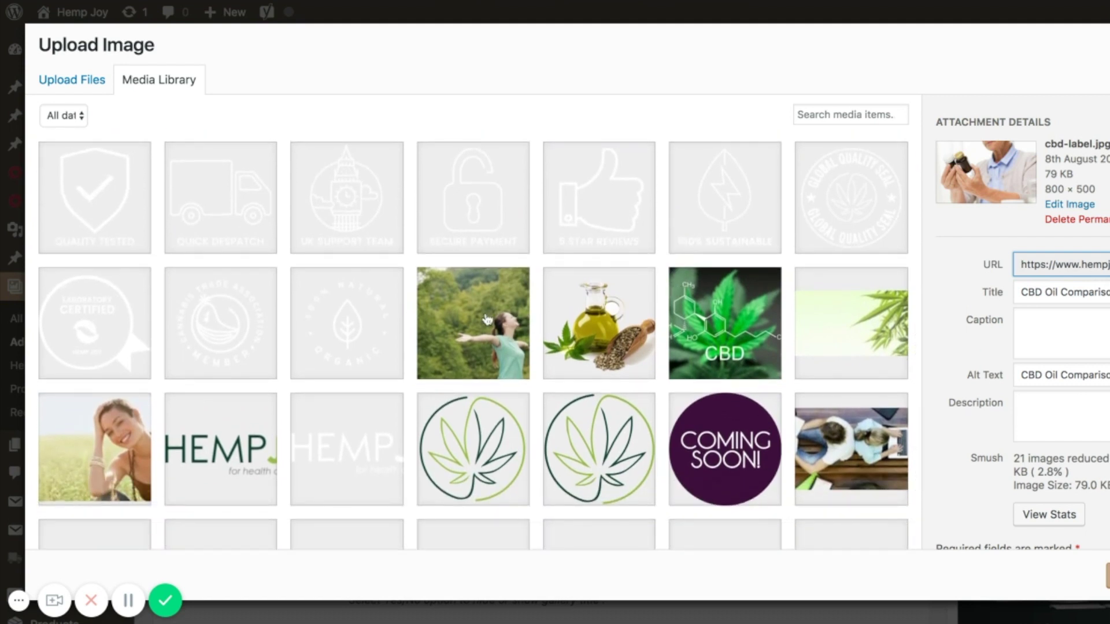
{"action": "left_click", "coordinate": [517, 321]}
{"action": "left_click", "coordinate": [99, 454]}
{"action": "scroll", "coordinate": [861, 420], "scroll_direction": "down", "scroll_amount": 2}
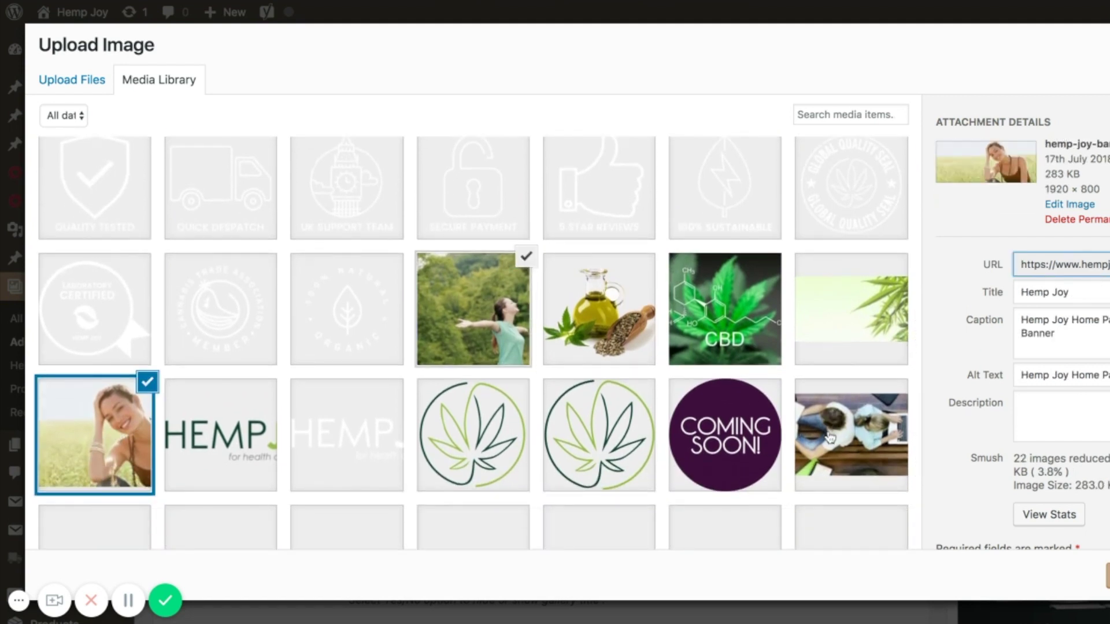
{"action": "left_click", "coordinate": [856, 359]}
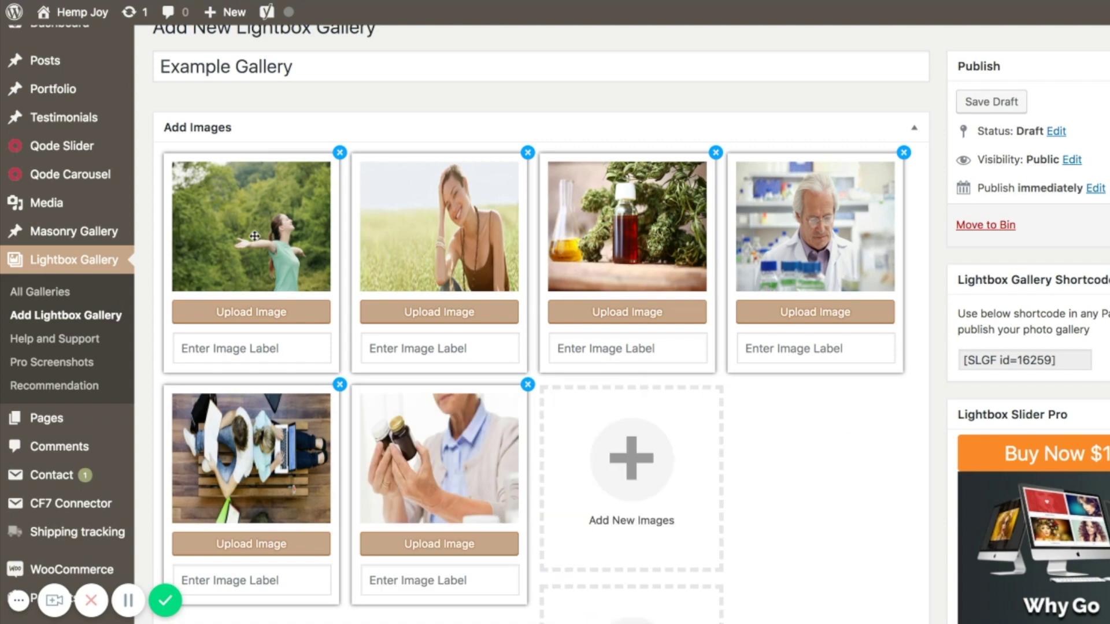
Set the gallery title, image labels and descriptions to No
{"action": "scroll", "coordinate": [538, 323], "scroll_direction": "down", "scroll_amount": 2}
{"action": "scroll", "coordinate": [553, 400], "scroll_direction": "down", "scroll_amount": 10}
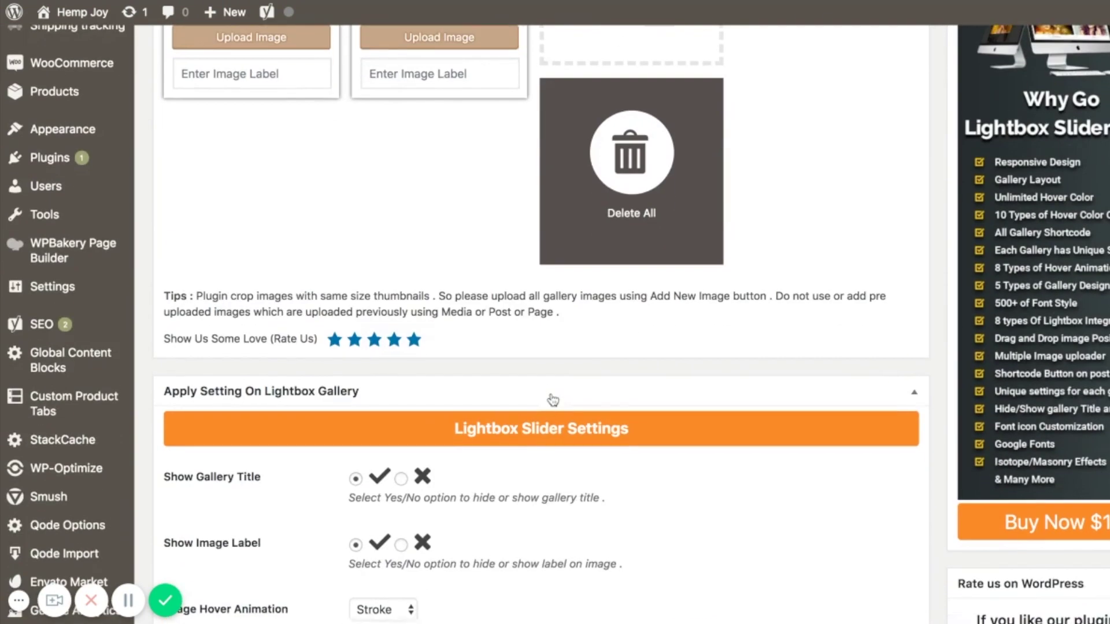
{"action": "scroll", "coordinate": [478, 316], "scroll_direction": "down", "scroll_amount": 3}
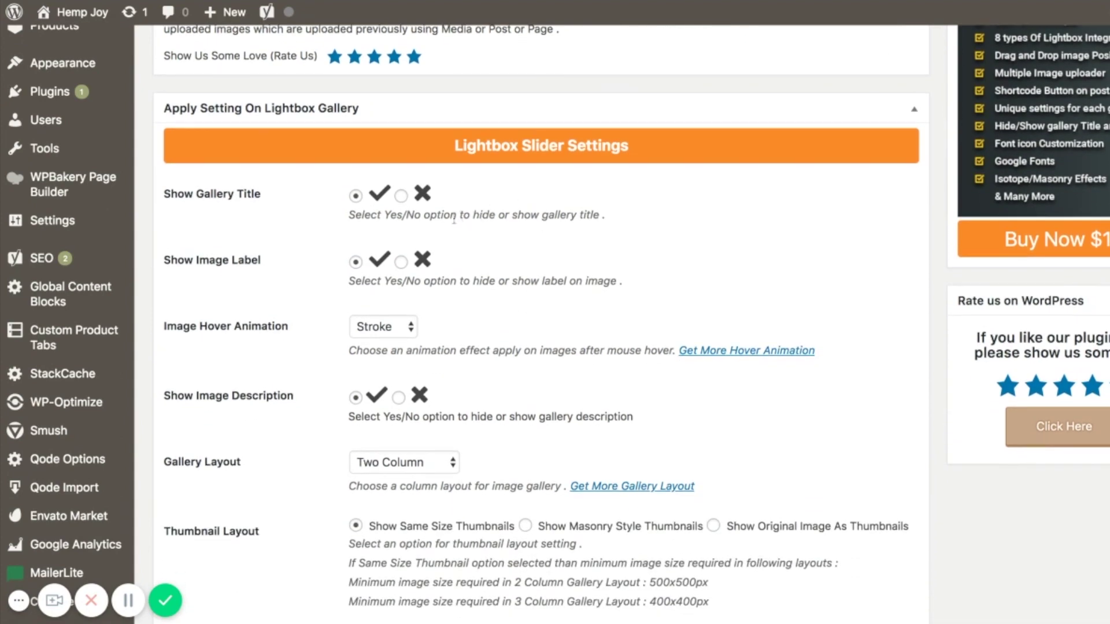
{"action": "left_click", "coordinate": [401, 197]}
{"action": "left_click", "coordinate": [401, 262]}
{"action": "left_click", "coordinate": [398, 397]}
Choose a Three Column layout with same-size thumbnails and hover Color 2
{"action": "scroll", "coordinate": [406, 332], "scroll_direction": "down", "scroll_amount": 3}
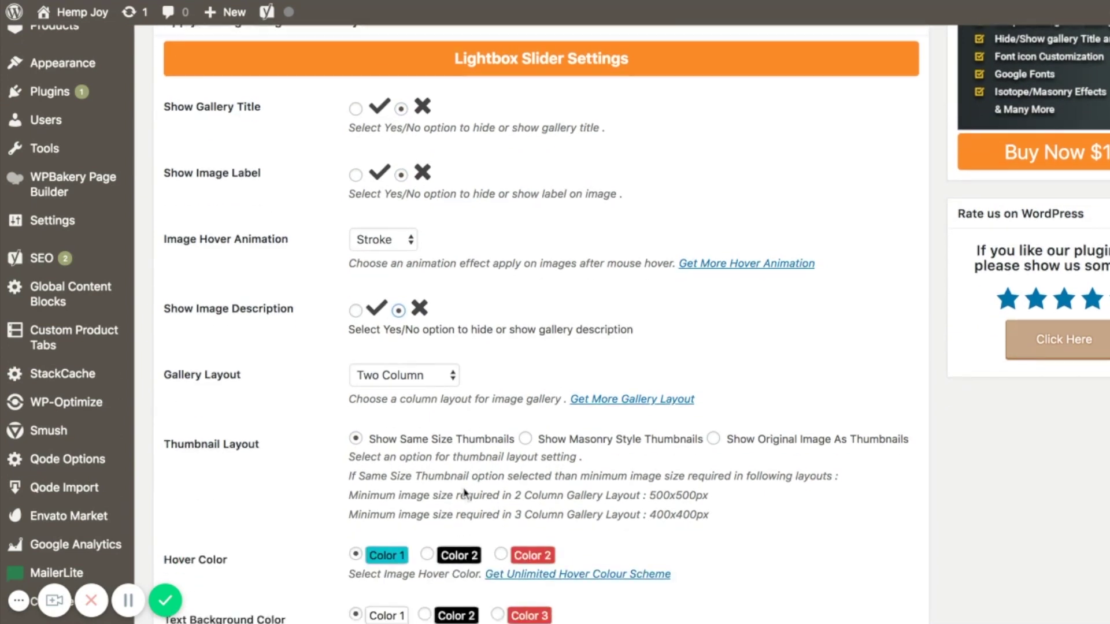
{"action": "left_click", "coordinate": [421, 327]}
{"action": "left_click", "coordinate": [420, 341]}
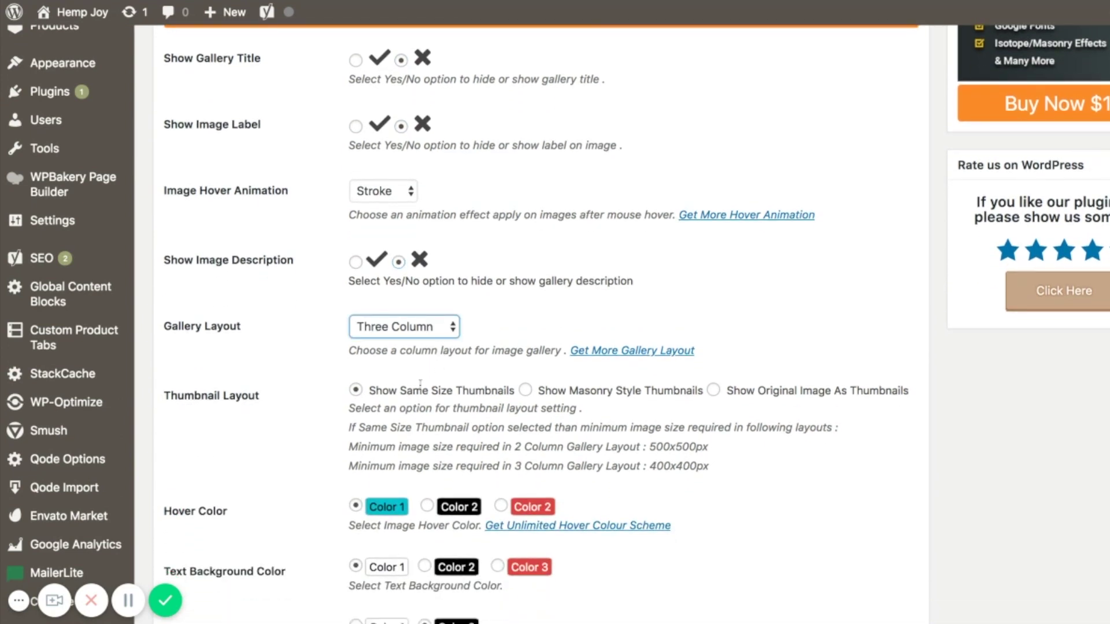
{"action": "left_click", "coordinate": [356, 392]}
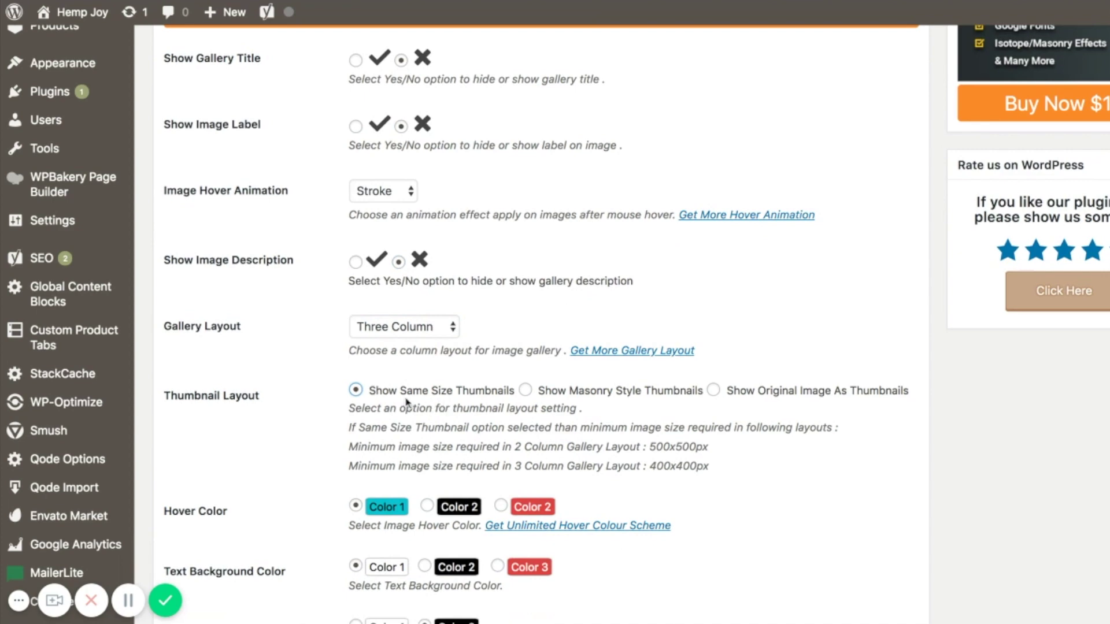
{"action": "left_click", "coordinate": [427, 506]}
{"action": "scroll", "coordinate": [529, 524], "scroll_direction": "down", "scroll_amount": 7}
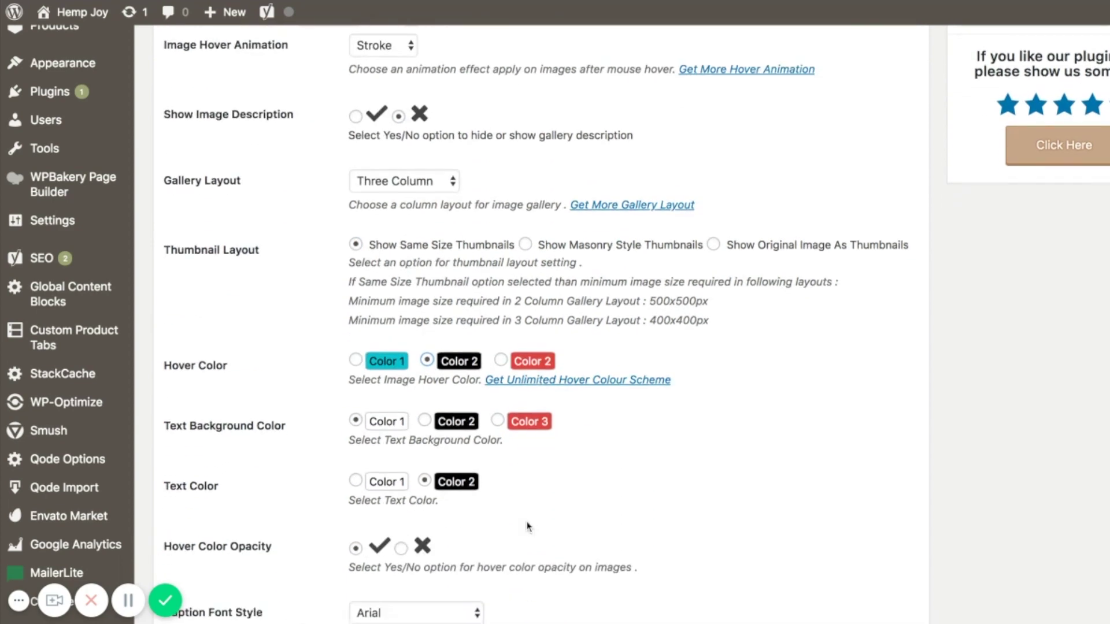
{"action": "scroll", "coordinate": [578, 387], "scroll_direction": "up", "scroll_amount": 15}
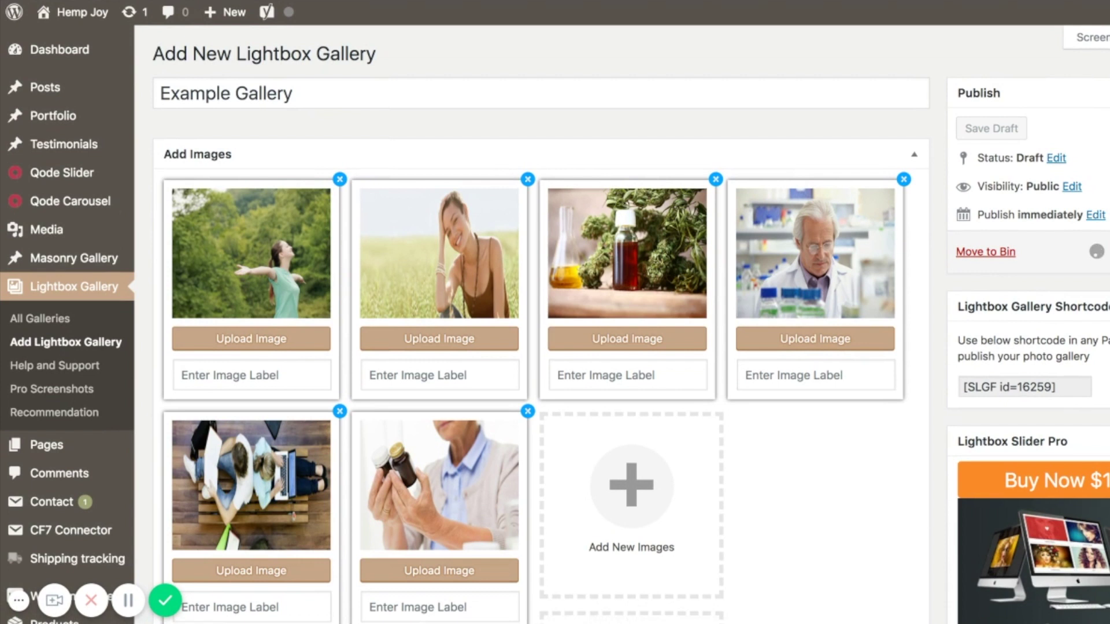
Navigate the admin sidebar menu back toward Posts > All Posts
{"action": "mouse_move", "coordinate": [57, 93]}
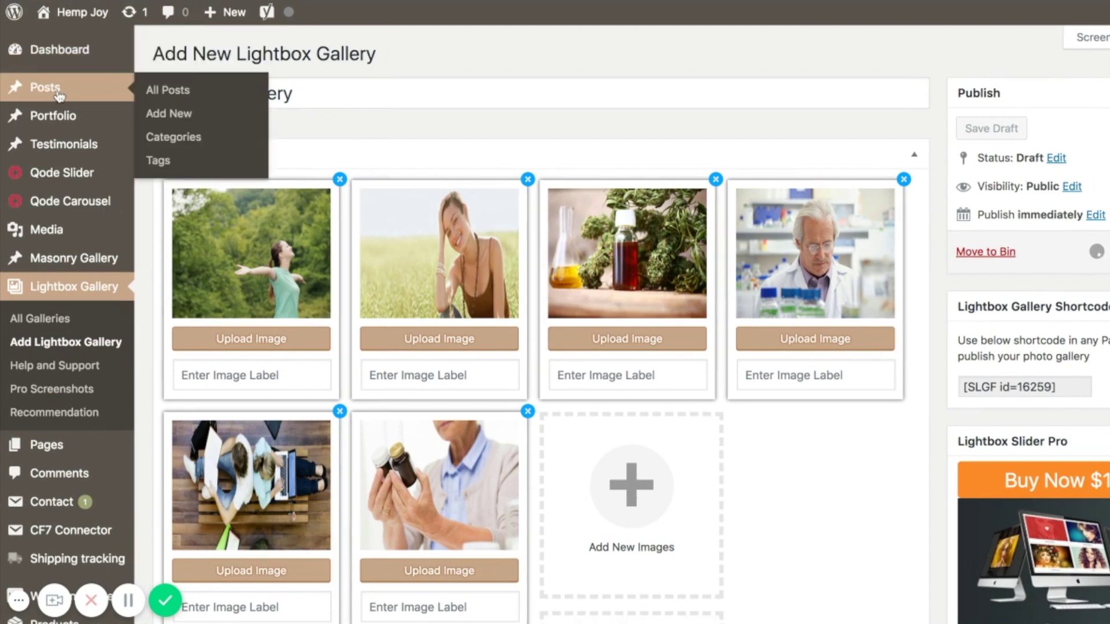
{"action": "mouse_move", "coordinate": [60, 124]}
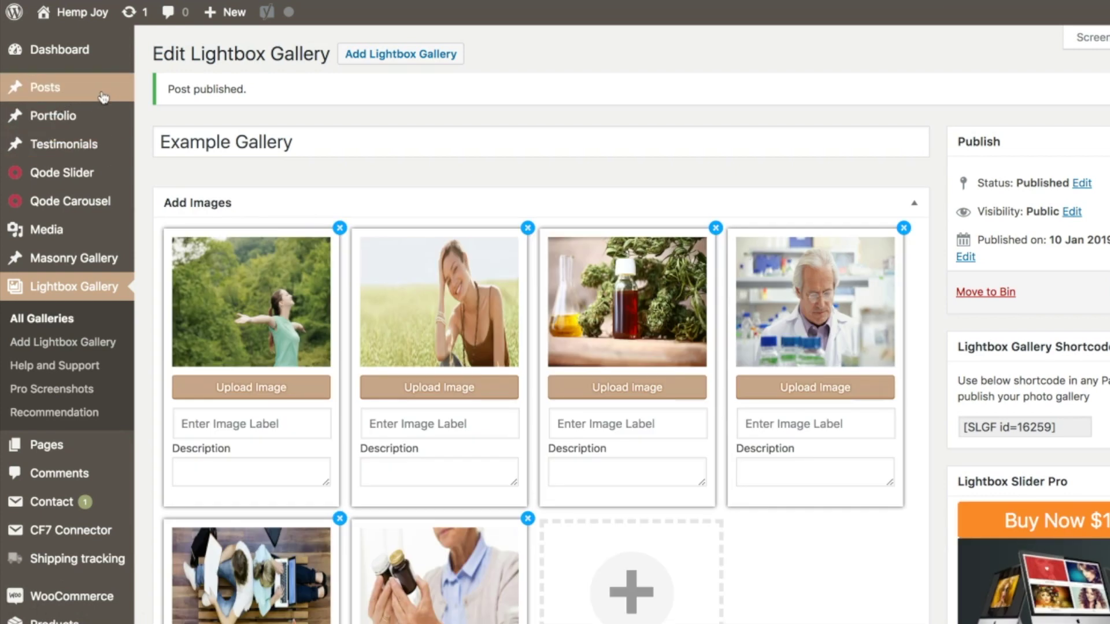
{"action": "mouse_move", "coordinate": [98, 96]}
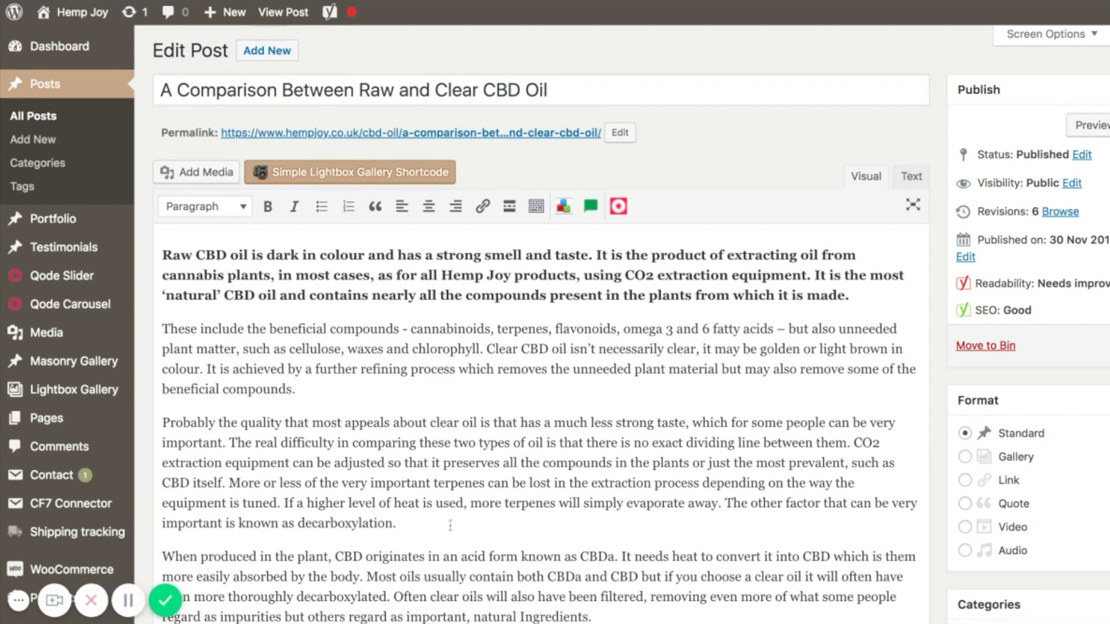
Insert the Example Gallery shortcode [SLGF id=16259] after the decarboxylation paragraph and update the post
{"action": "key", "text": "Return"}
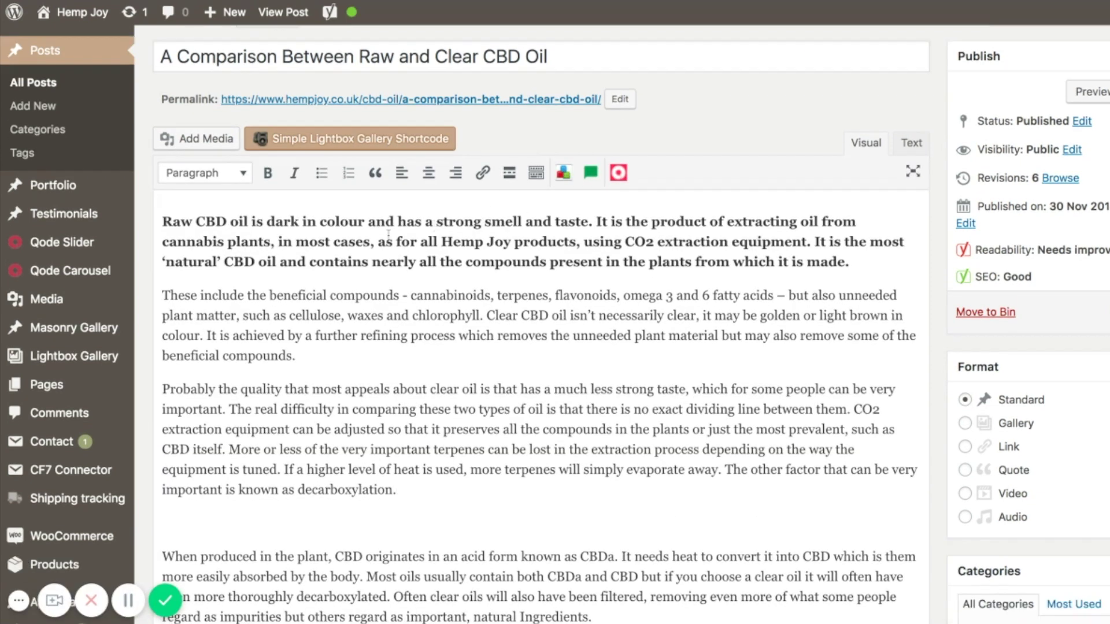
{"action": "left_click", "coordinate": [420, 139]}
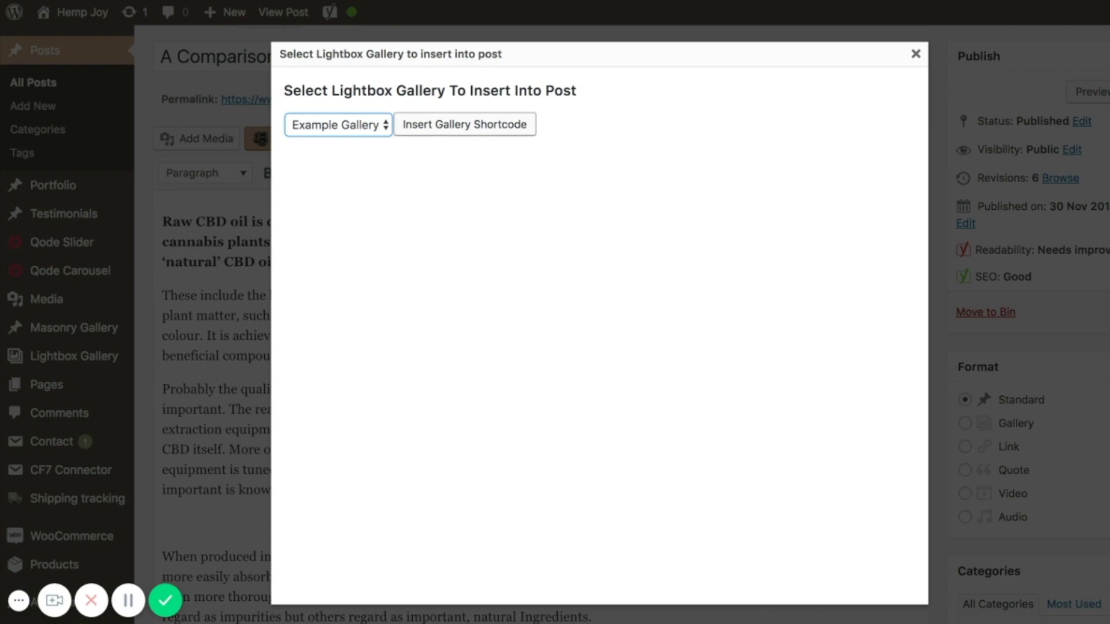
{"action": "left_click", "coordinate": [464, 124]}
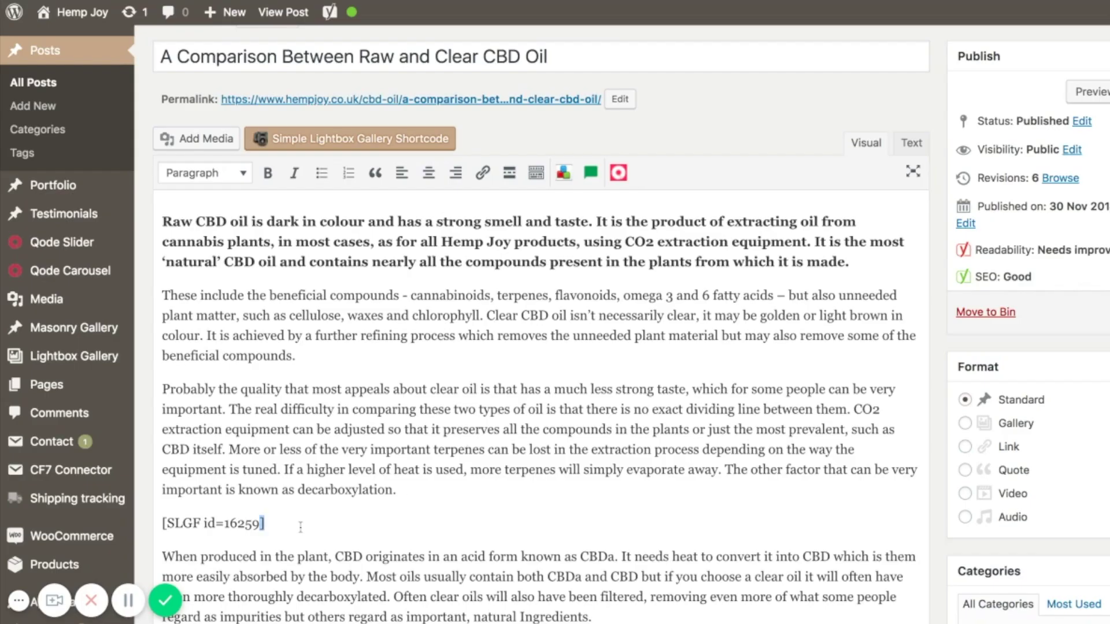
{"action": "key", "text": "shift+Left"}
{"action": "key", "text": "shift+Left"}
{"action": "key", "text": "shift+Left"}
{"action": "key", "text": "shift+Left"}
{"action": "key", "text": "shift+Left"}
{"action": "key", "text": "shift+Left"}
{"action": "key", "text": "shift+Left"}
{"action": "key", "text": "shift+Left"}
{"action": "key", "text": "shift+Left"}
{"action": "key", "text": "shift+Left"}
{"action": "key", "text": "shift+Left"}
{"action": "key", "text": "shift+Left"}
{"action": "key", "text": "shift+Left"}
{"action": "key", "text": "shift+Left"}
{"action": "key", "text": "shift+Left"}
{"action": "left_click", "coordinate": [317, 520]}
{"action": "left_click", "coordinate": [1096, 312]}
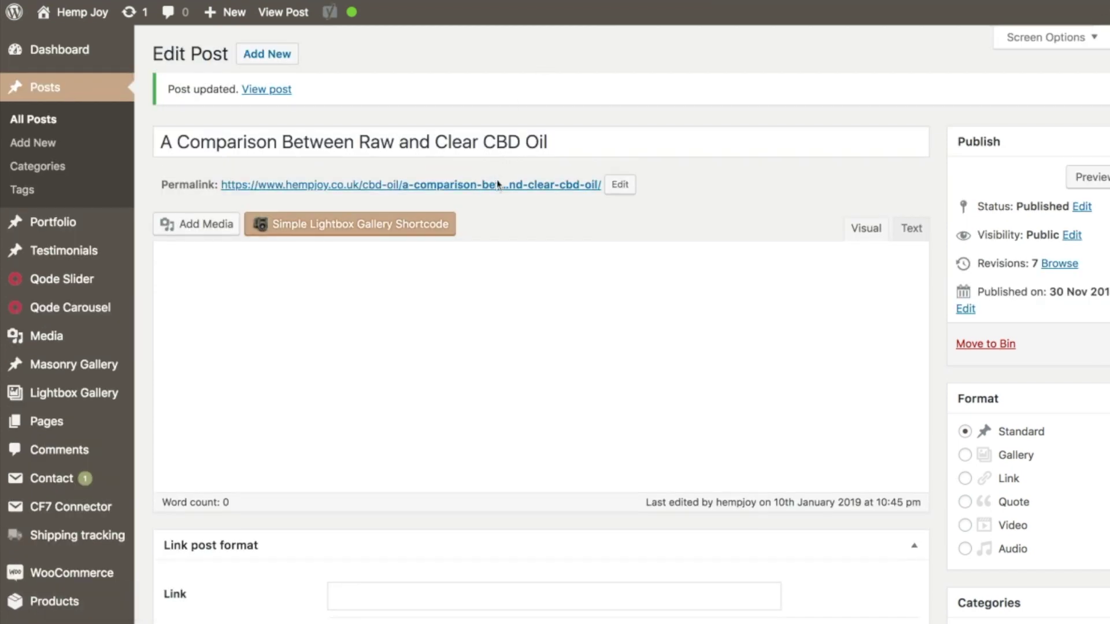
Open the published post on the live site and scroll down to its gallery
{"action": "left_click", "coordinate": [499, 191]}
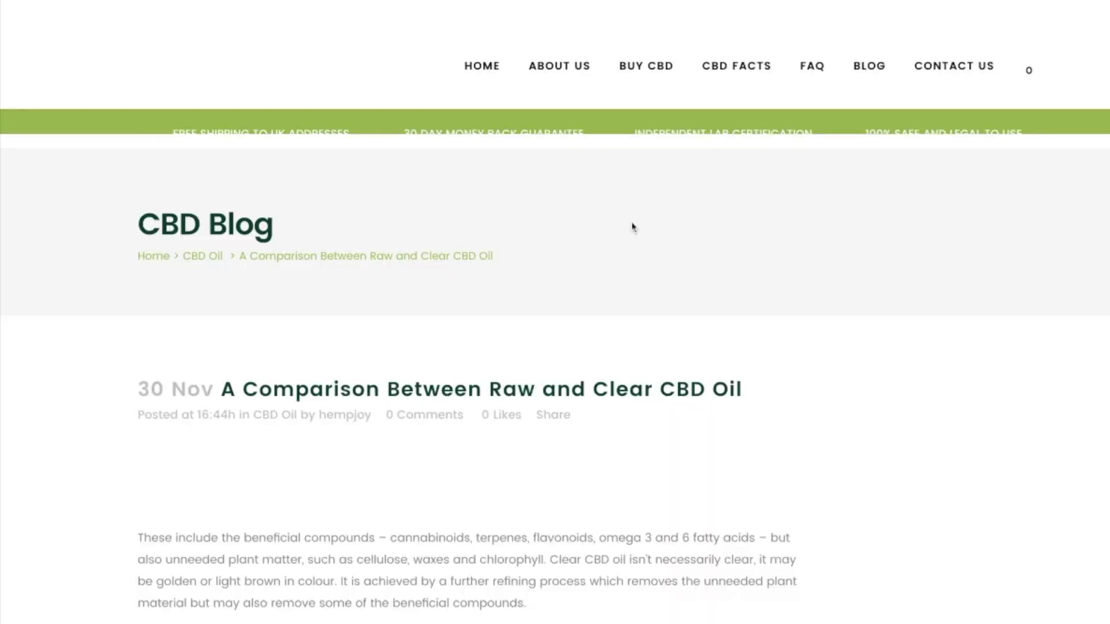
{"action": "scroll", "coordinate": [940, 393], "scroll_direction": "down", "scroll_amount": 10}
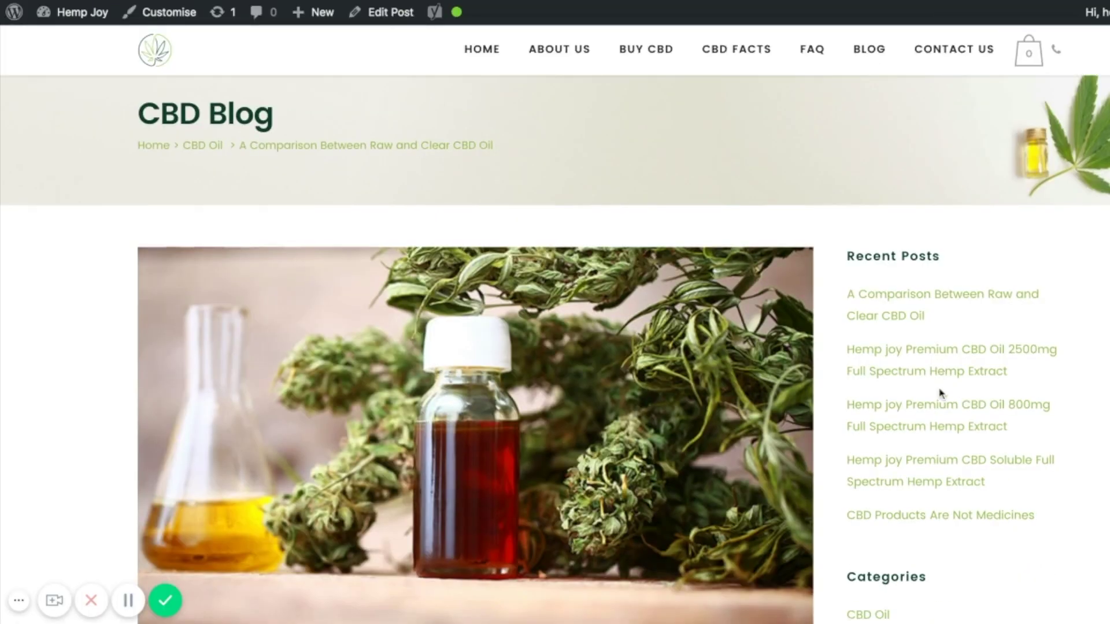
{"action": "scroll", "coordinate": [595, 324], "scroll_direction": "down", "scroll_amount": 8}
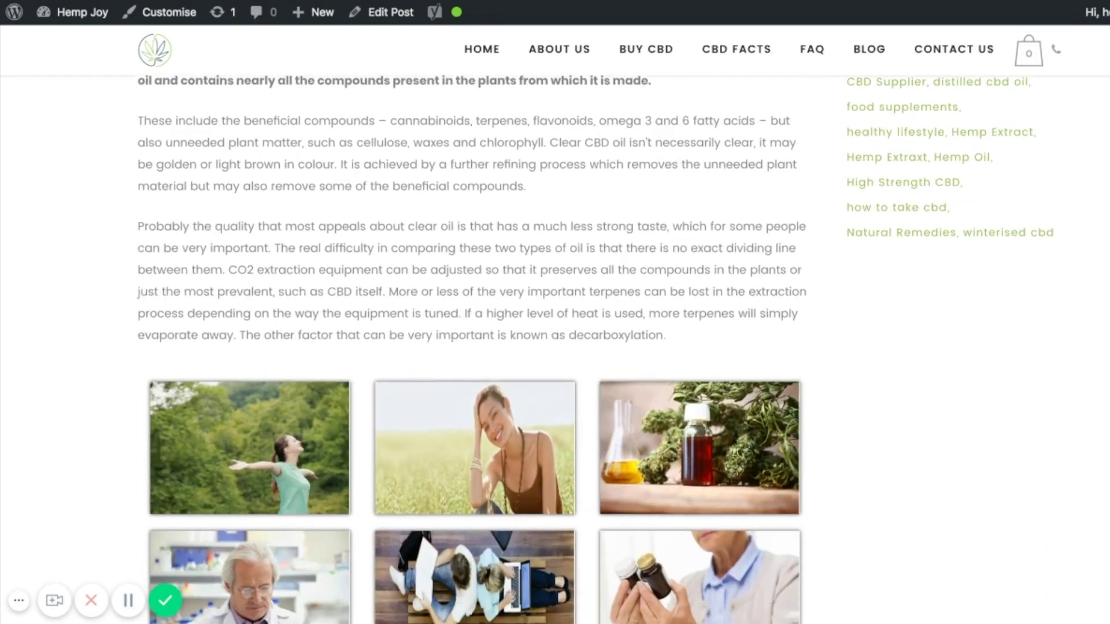
{"action": "scroll", "coordinate": [595, 324], "scroll_direction": "down", "scroll_amount": 2}
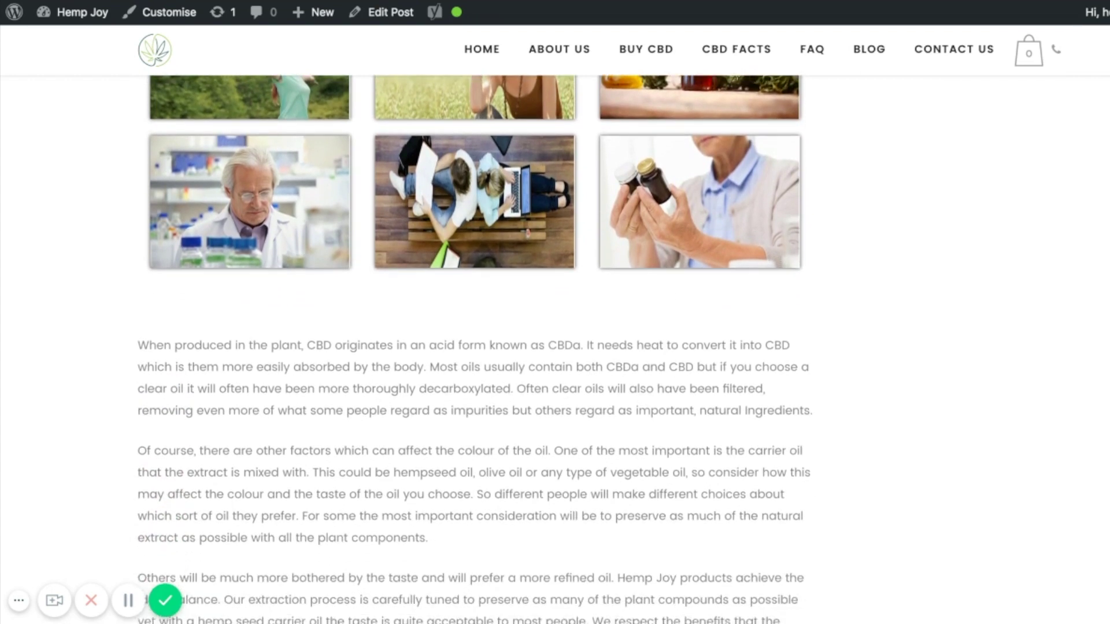
{"action": "scroll", "coordinate": [595, 323], "scroll_direction": "up", "scroll_amount": 4}
{"action": "scroll", "coordinate": [307, 118], "scroll_direction": "down", "scroll_amount": 3}
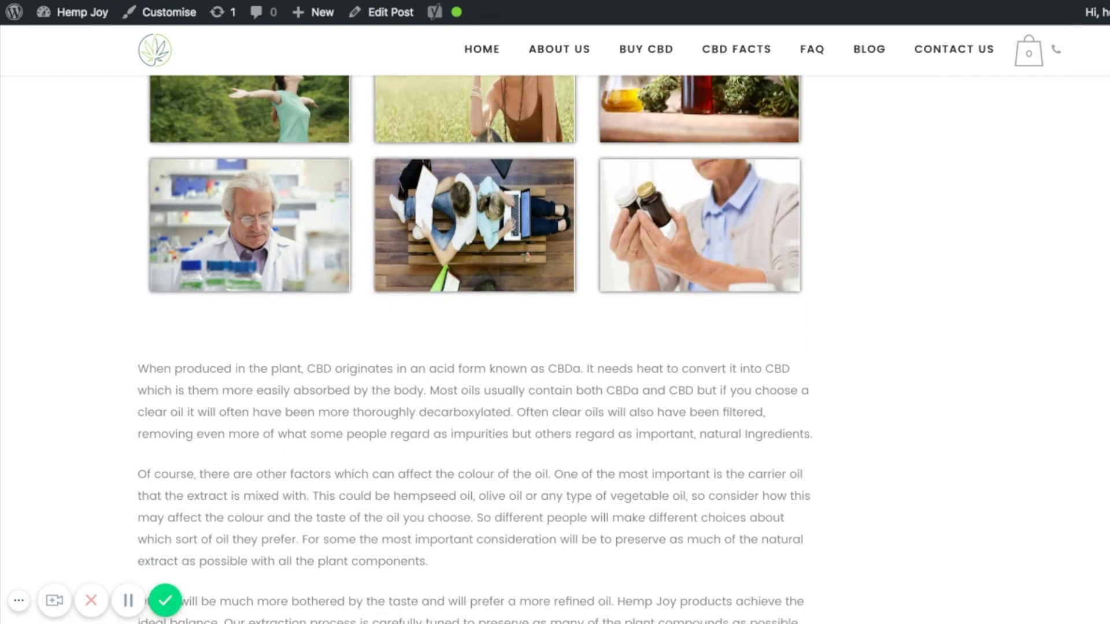
{"action": "scroll", "coordinate": [308, 119], "scroll_direction": "up", "scroll_amount": 2}
{"action": "scroll", "coordinate": [308, 118], "scroll_direction": "down", "scroll_amount": 1}
Enlarge the forest photo in the lightbox, then close it
{"action": "left_click", "coordinate": [307, 118]}
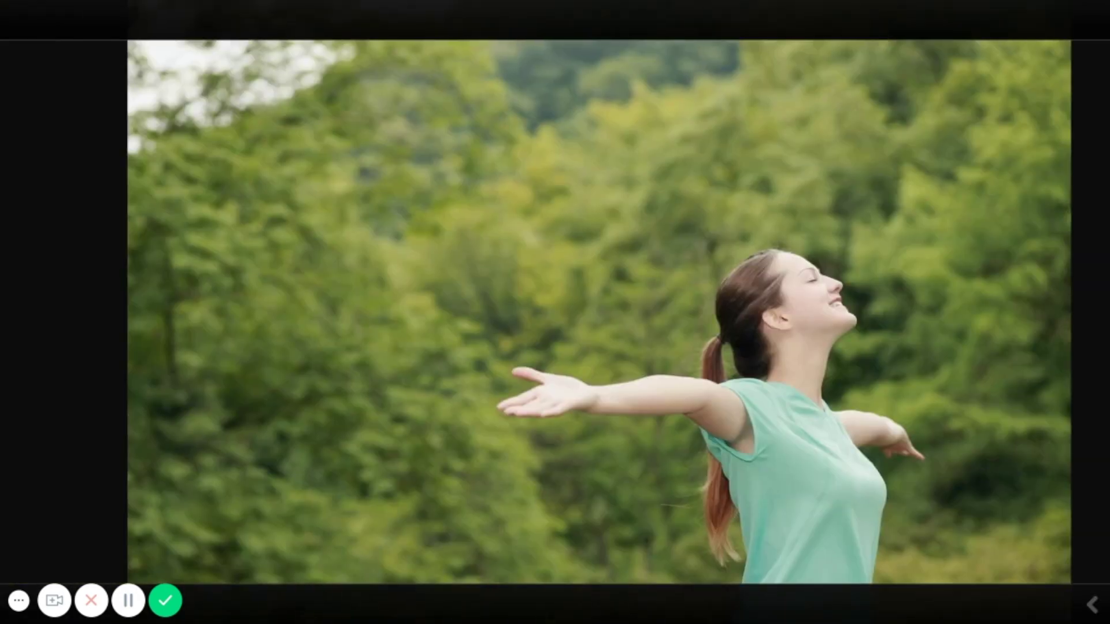
{"action": "key", "text": "Escape"}
{"action": "scroll", "coordinate": [213, 181], "scroll_direction": "up", "scroll_amount": 3}
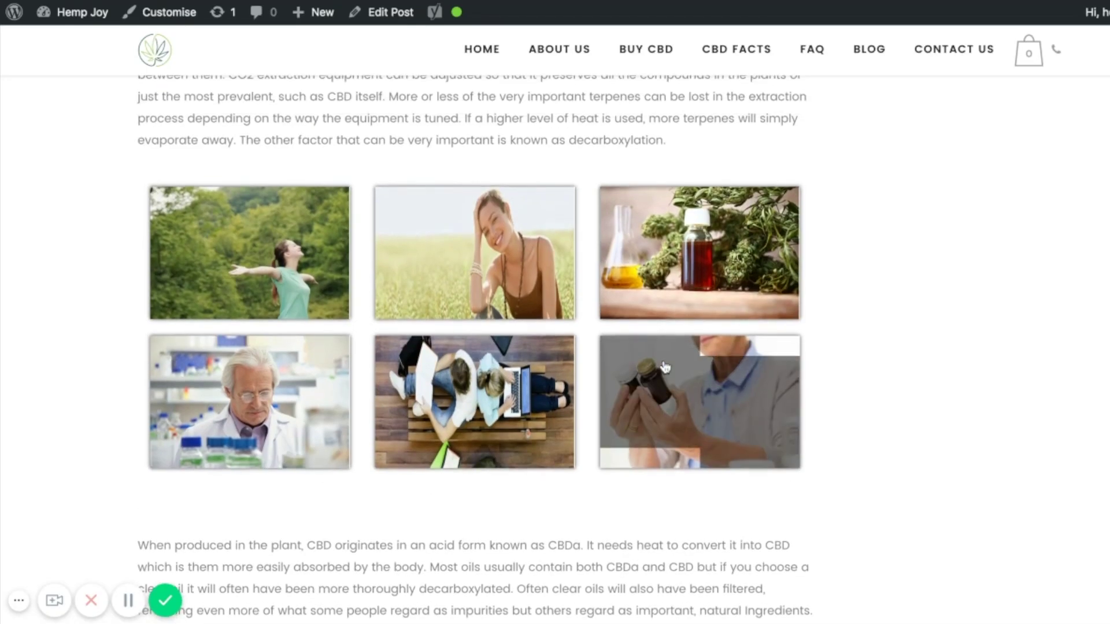
{"action": "scroll", "coordinate": [694, 347], "scroll_direction": "down", "scroll_amount": 5}
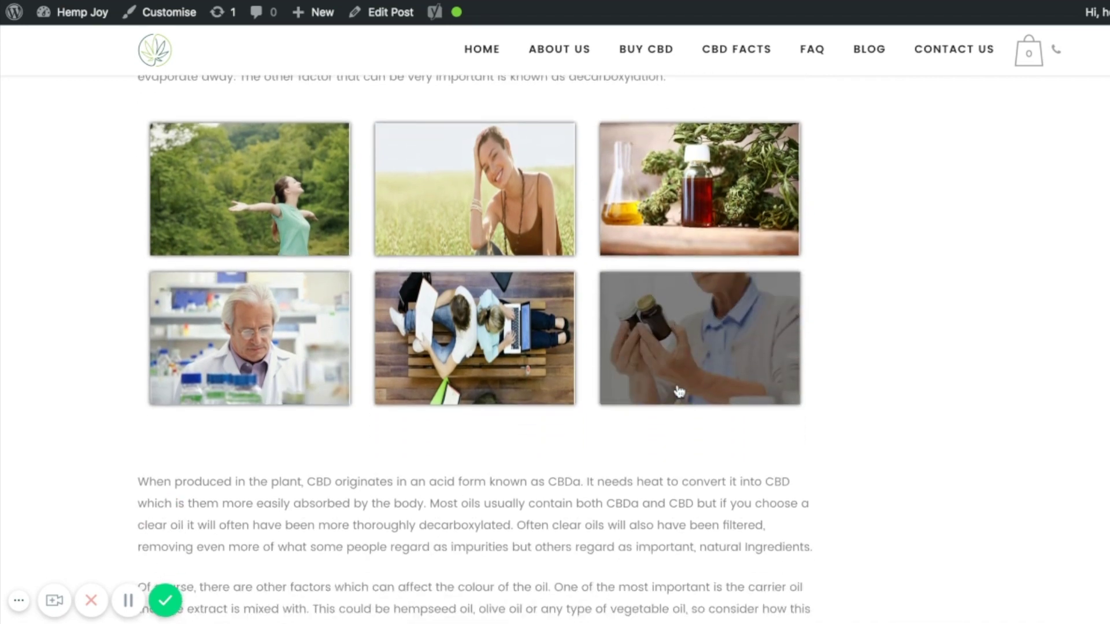
{"action": "scroll", "coordinate": [677, 386], "scroll_direction": "down", "scroll_amount": 4}
{"action": "scroll", "coordinate": [680, 391], "scroll_direction": "up", "scroll_amount": 11}
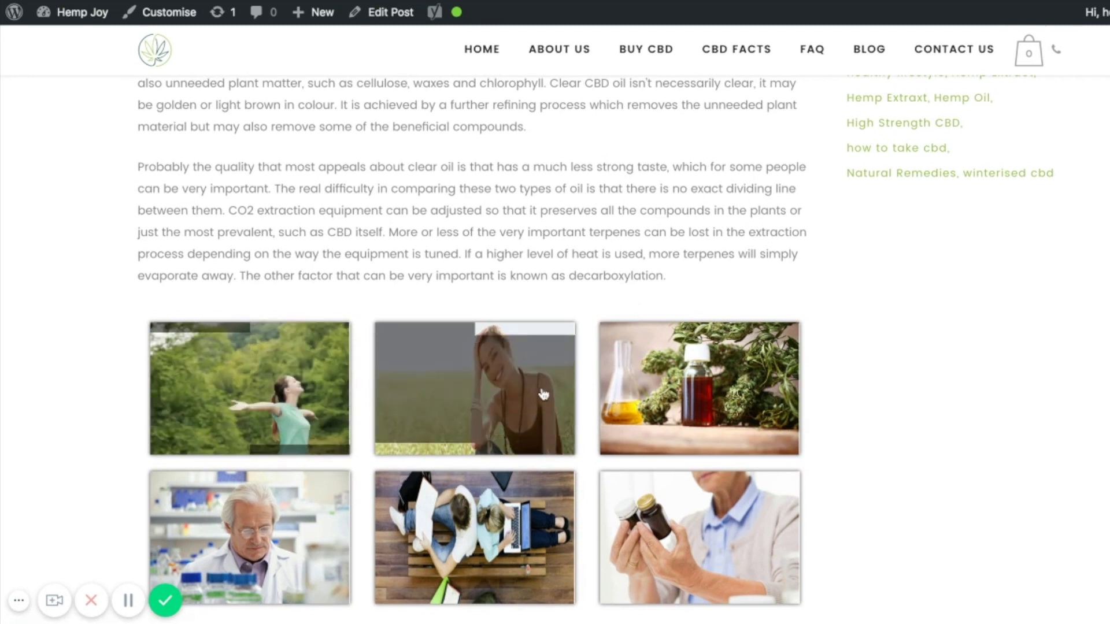
{"action": "scroll", "coordinate": [719, 398], "scroll_direction": "down", "scroll_amount": 1}
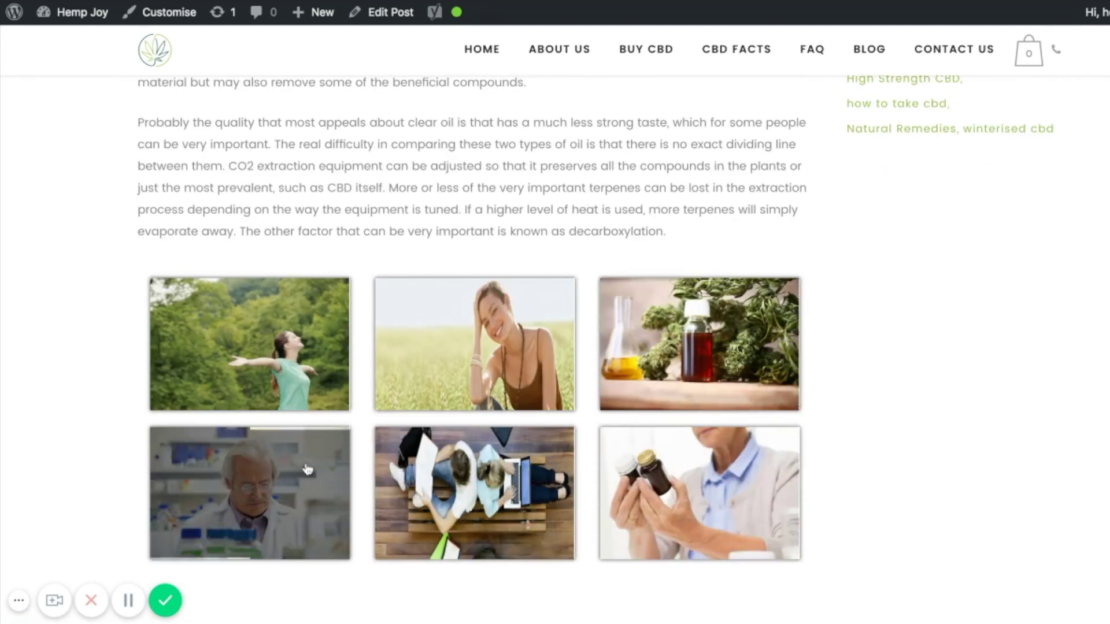
Enlarge the pill-bottle photo, step forward two images in the lightbox, then close it
{"action": "left_click", "coordinate": [735, 461]}
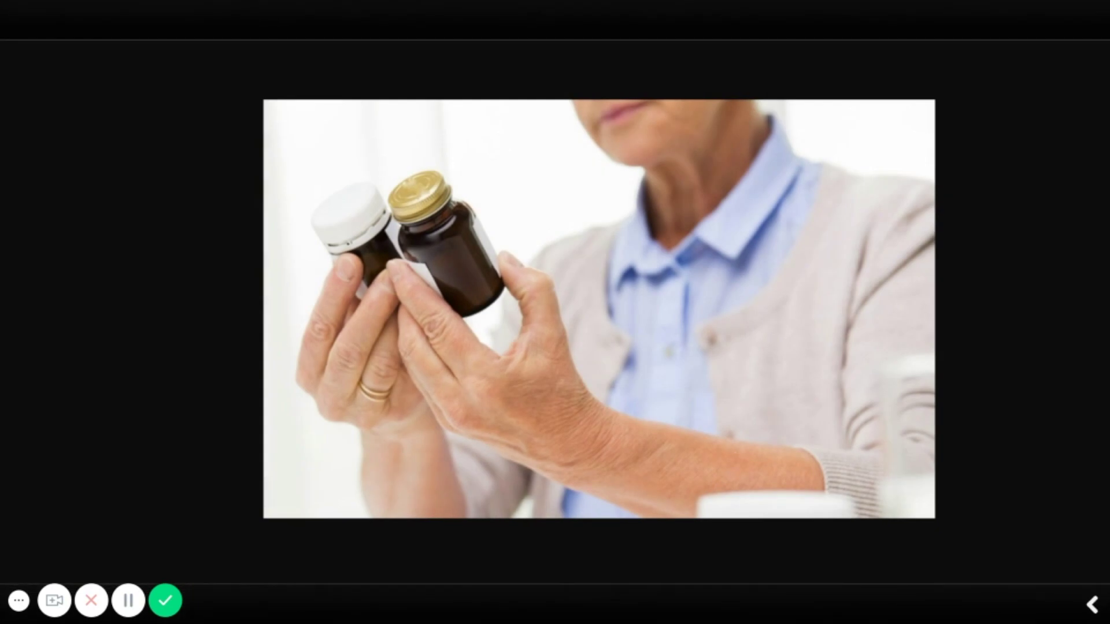
{"action": "key", "text": "Right"}
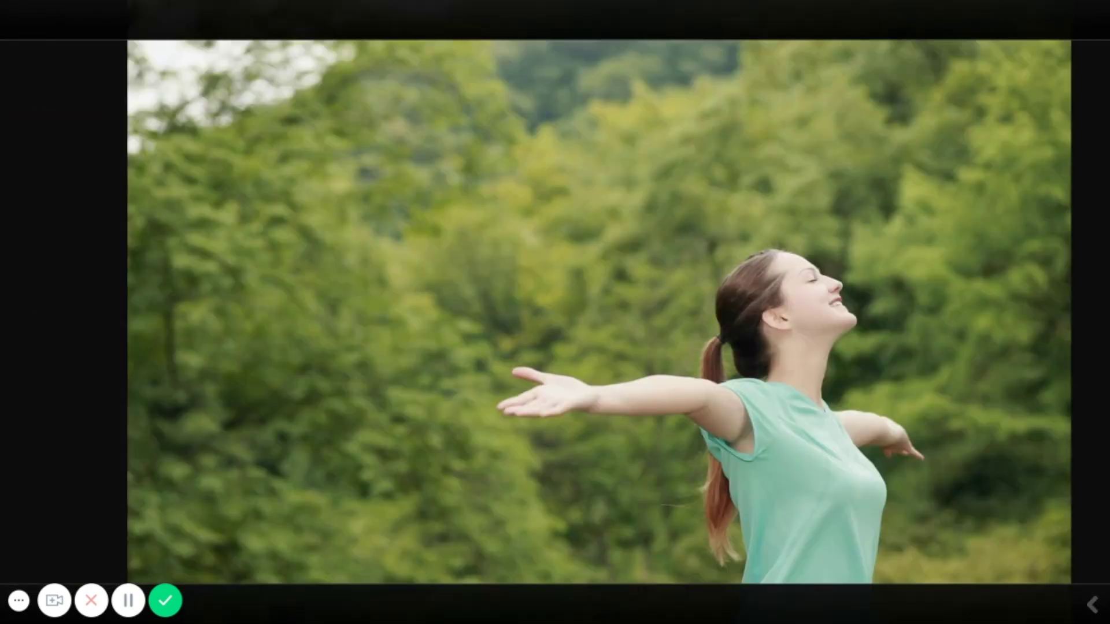
{"action": "key", "text": "Right"}
{"action": "key", "text": "Right"}
{"action": "key", "text": "Right"}
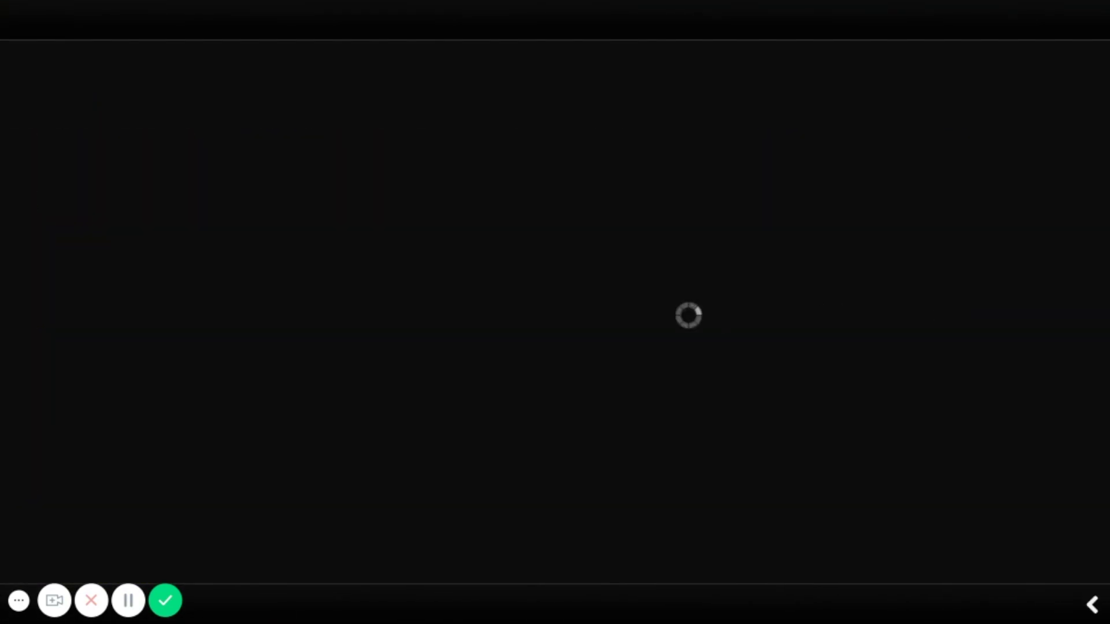
{"action": "key", "text": "Escape"}
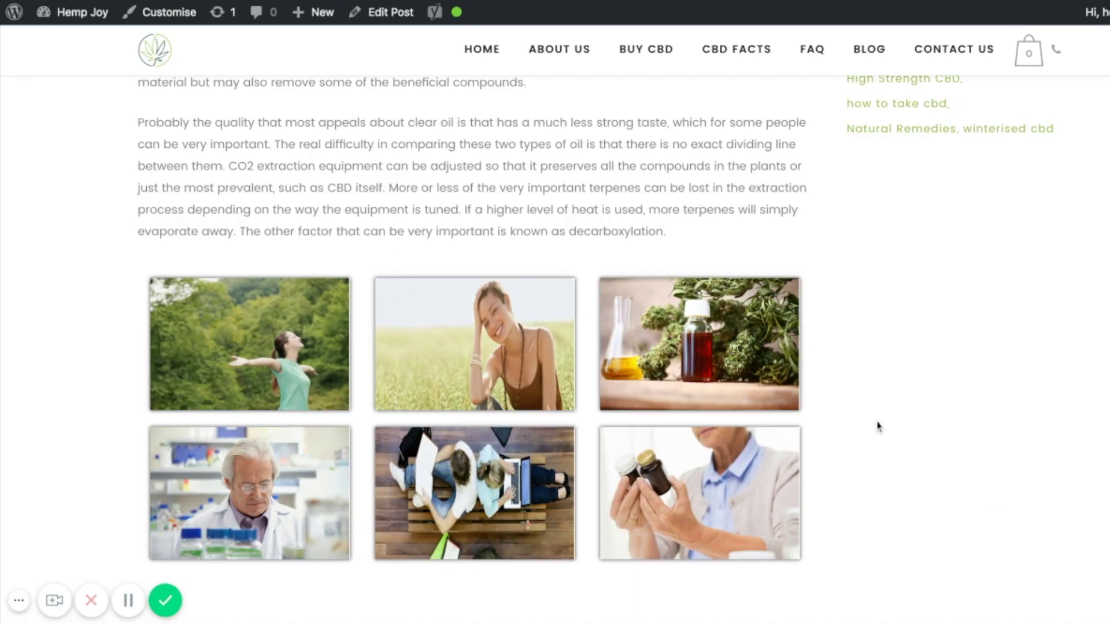
{"action": "scroll", "coordinate": [867, 398], "scroll_direction": "up", "scroll_amount": 8}
{"action": "scroll", "coordinate": [868, 399], "scroll_direction": "up", "scroll_amount": 6}
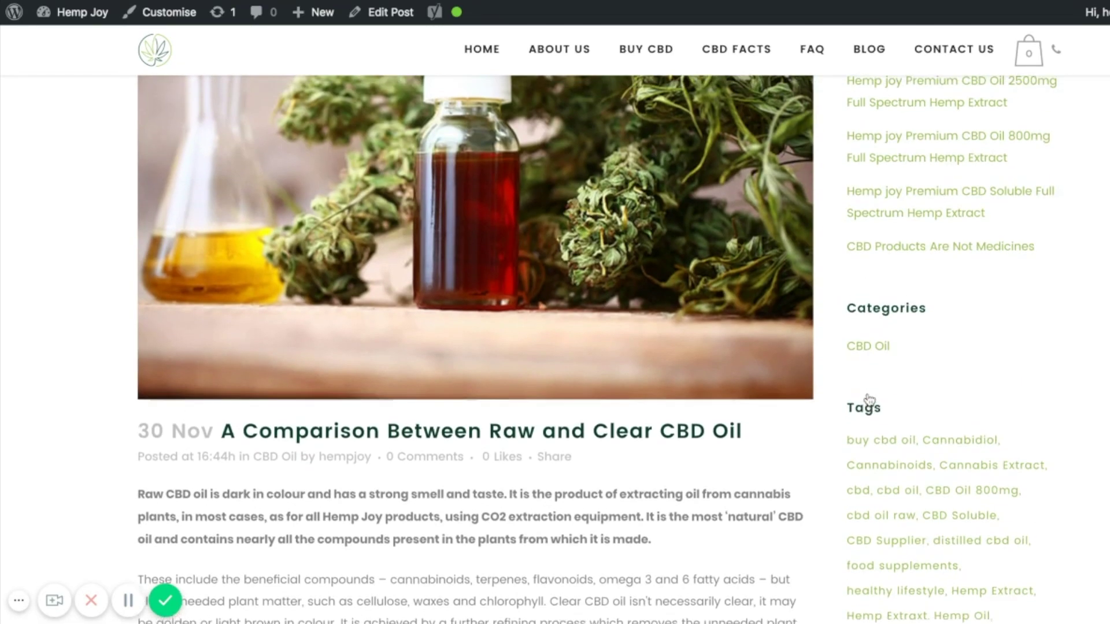
{"action": "scroll", "coordinate": [869, 398], "scroll_direction": "up", "scroll_amount": 1}
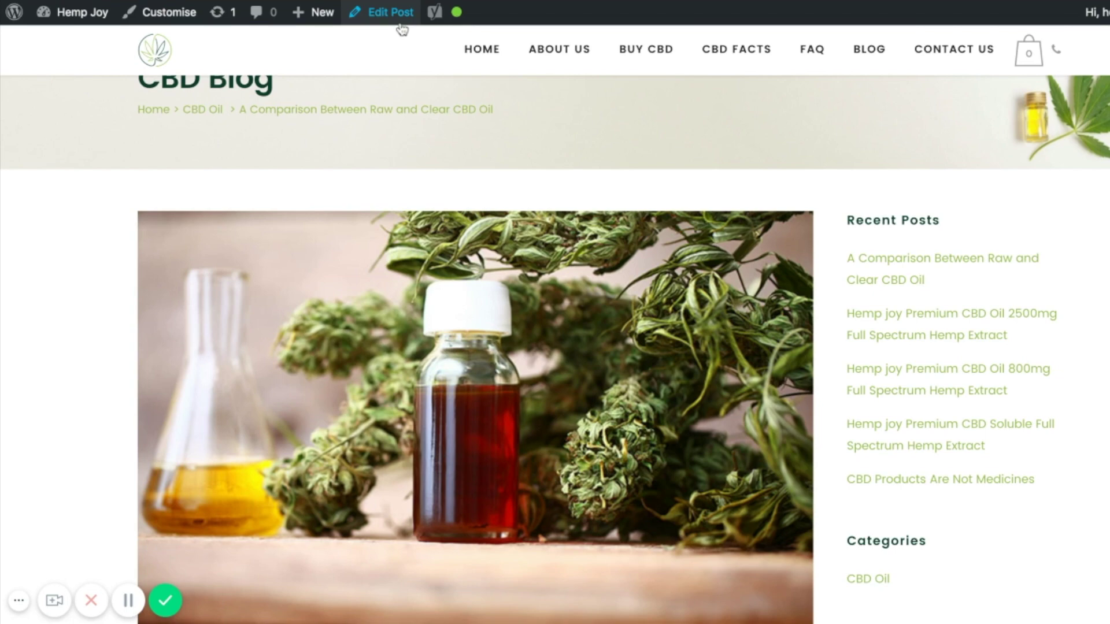
Return to the post editor and delete the gallery shortcode line
{"action": "left_click", "coordinate": [382, 12]}
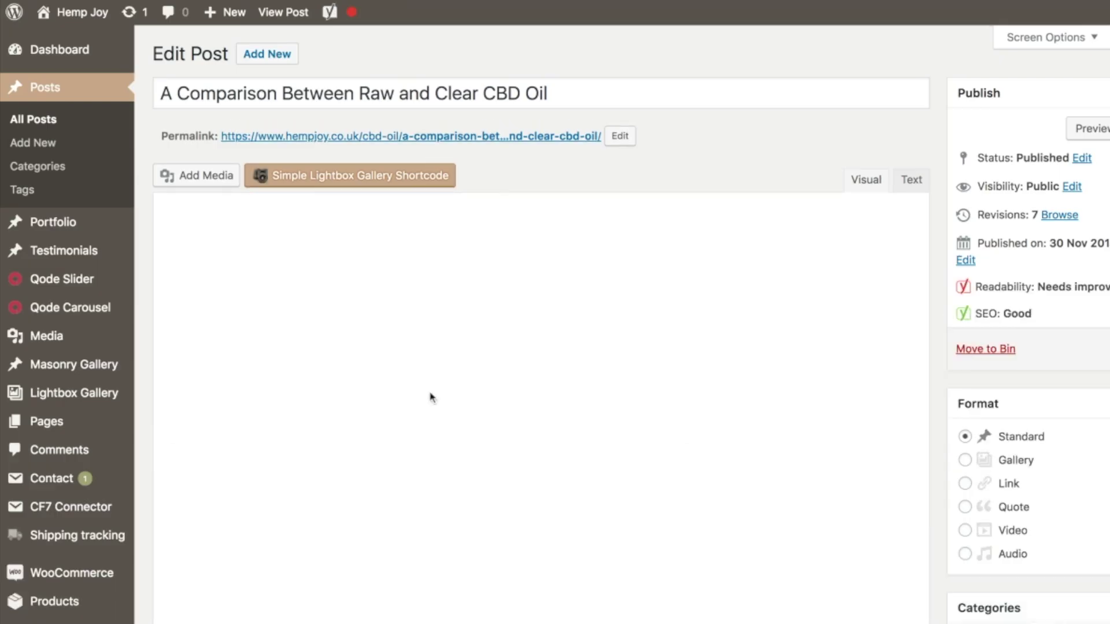
{"action": "scroll", "coordinate": [308, 524], "scroll_direction": "down", "scroll_amount": 1}
{"action": "left_click_drag", "start_coordinate": [302, 535], "coordinate": [145, 518]}
{"action": "key", "text": "BackSpace"}
{"action": "key", "text": "BackSpace"}
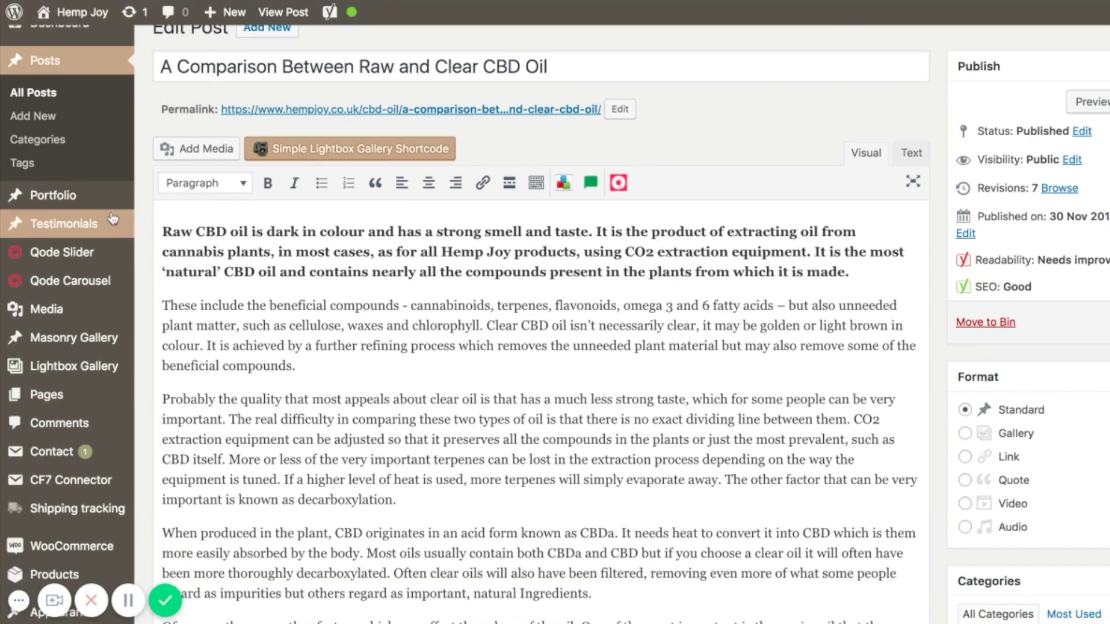
Insert the oil bottle and cannabis photo from the media library into the post
{"action": "left_click", "coordinate": [183, 149]}
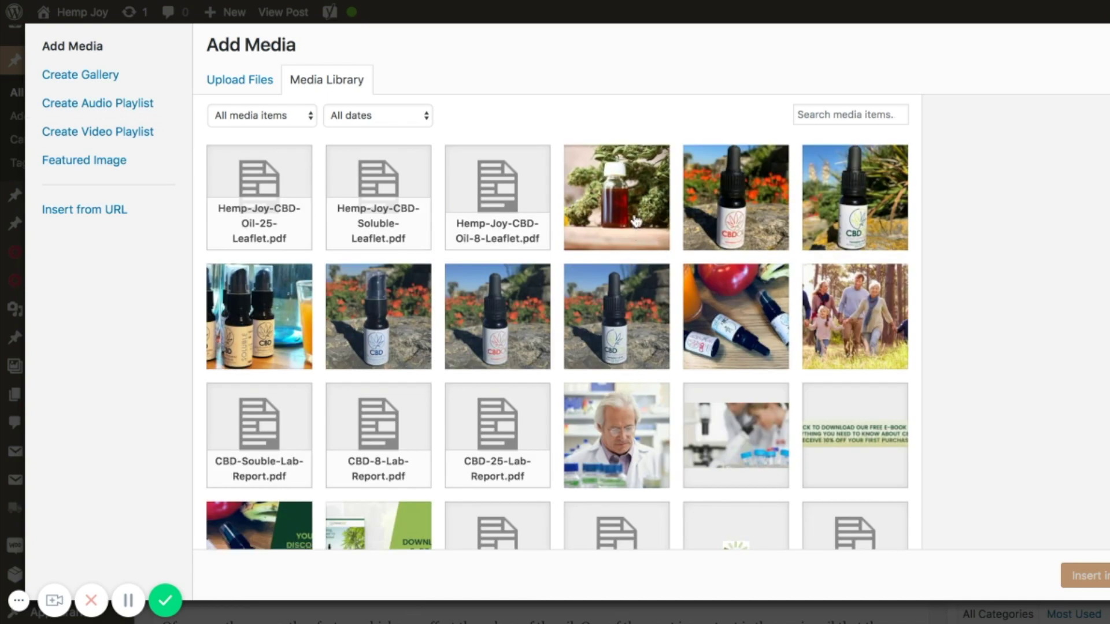
{"action": "left_click", "coordinate": [635, 221]}
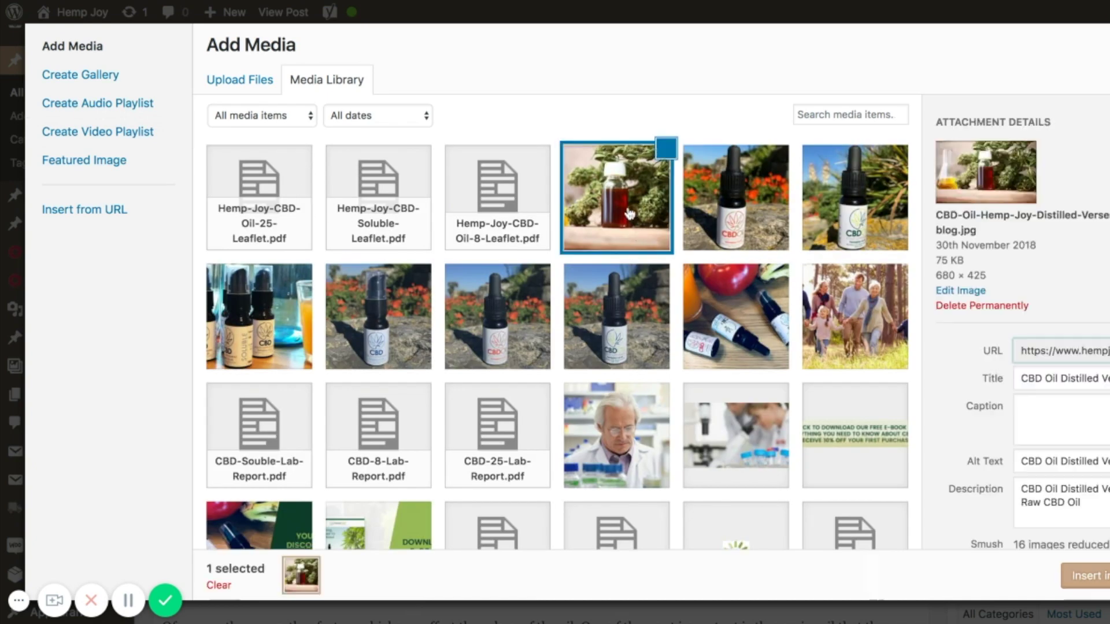
{"action": "left_click", "coordinate": [1085, 576]}
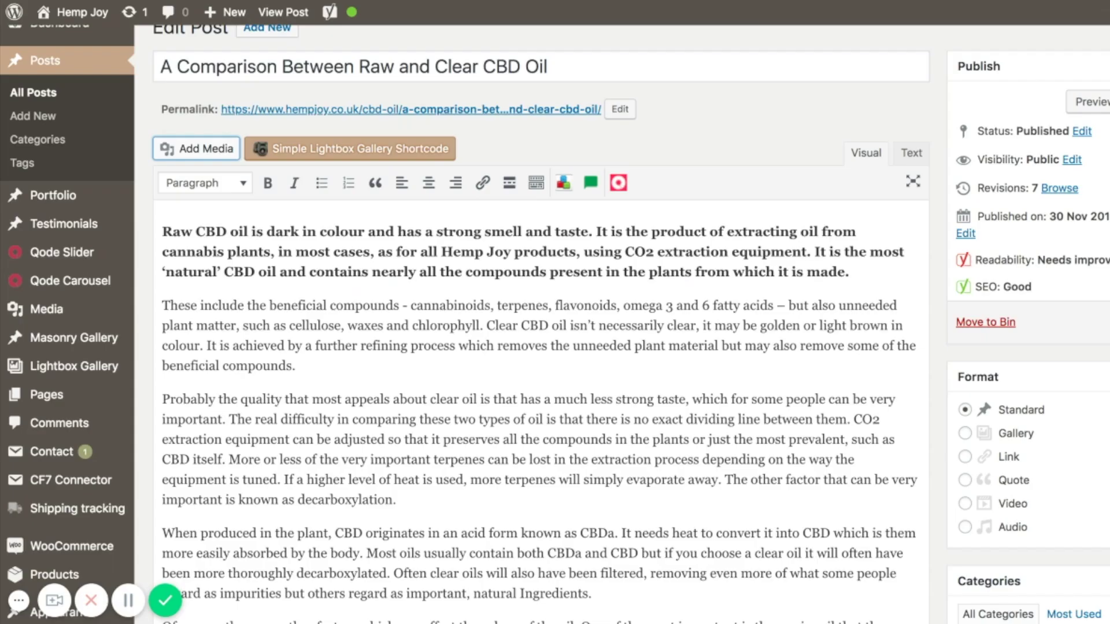
{"action": "scroll", "coordinate": [598, 385], "scroll_direction": "down", "scroll_amount": 6}
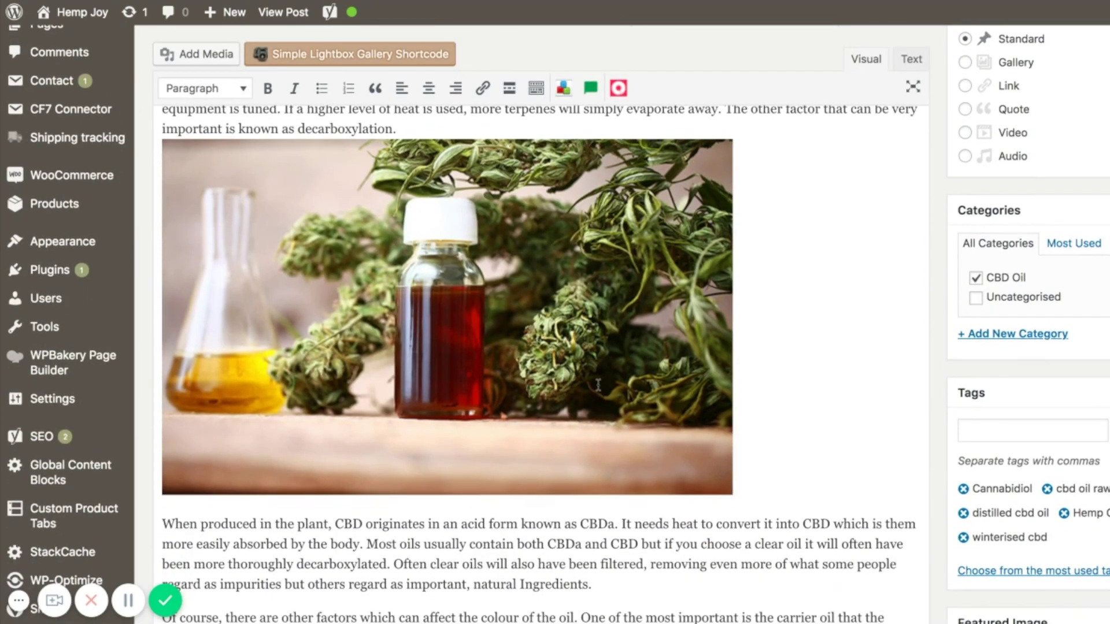
Resize the photo to about 365 x 228, align it right, enlarge it to about 423 x 264, then delete it
{"action": "left_click", "coordinate": [599, 384]}
{"action": "left_click_drag", "start_coordinate": [733, 496], "coordinate": [469, 331]}
{"action": "scroll", "coordinate": [470, 278], "scroll_direction": "up", "scroll_amount": 3}
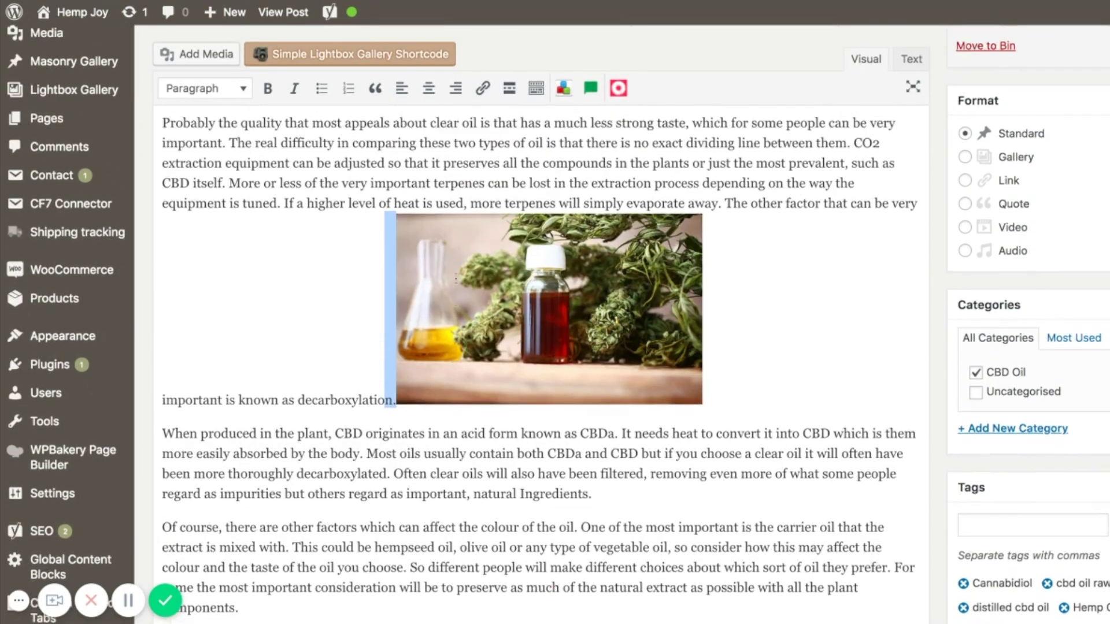
{"action": "left_click", "coordinate": [536, 220]}
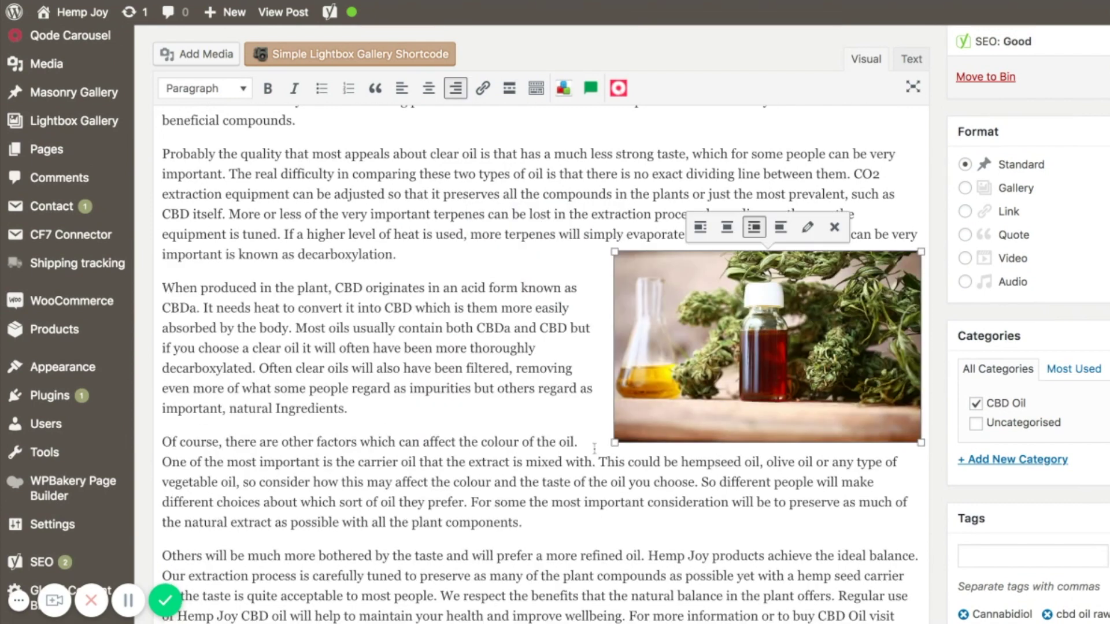
{"action": "left_click_drag", "start_coordinate": [615, 443], "coordinate": [523, 487]}
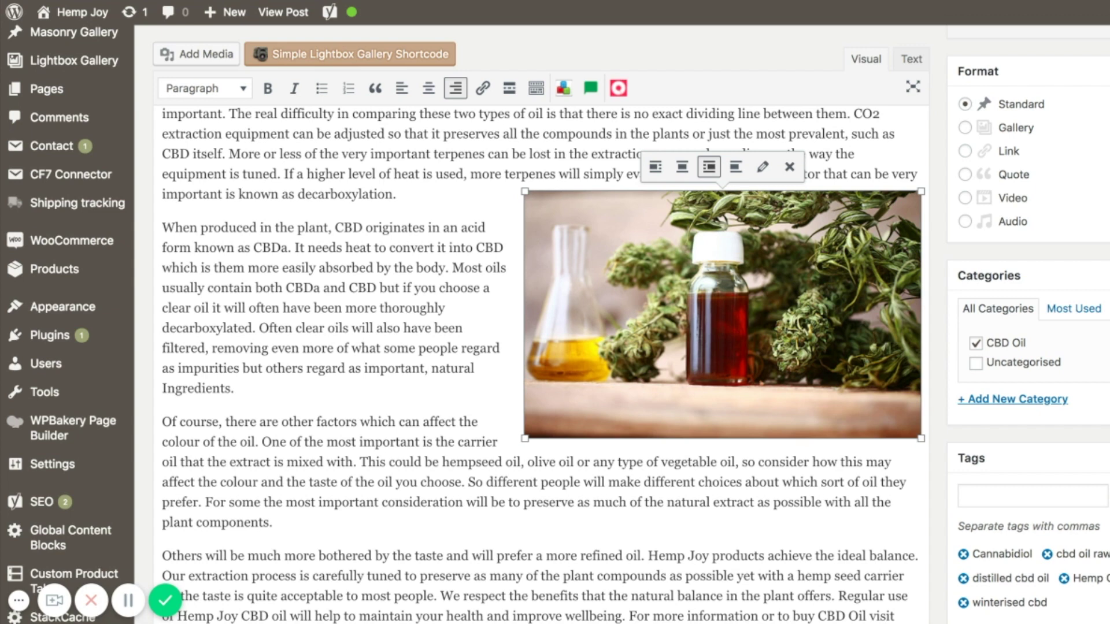
{"action": "key", "text": "Delete"}
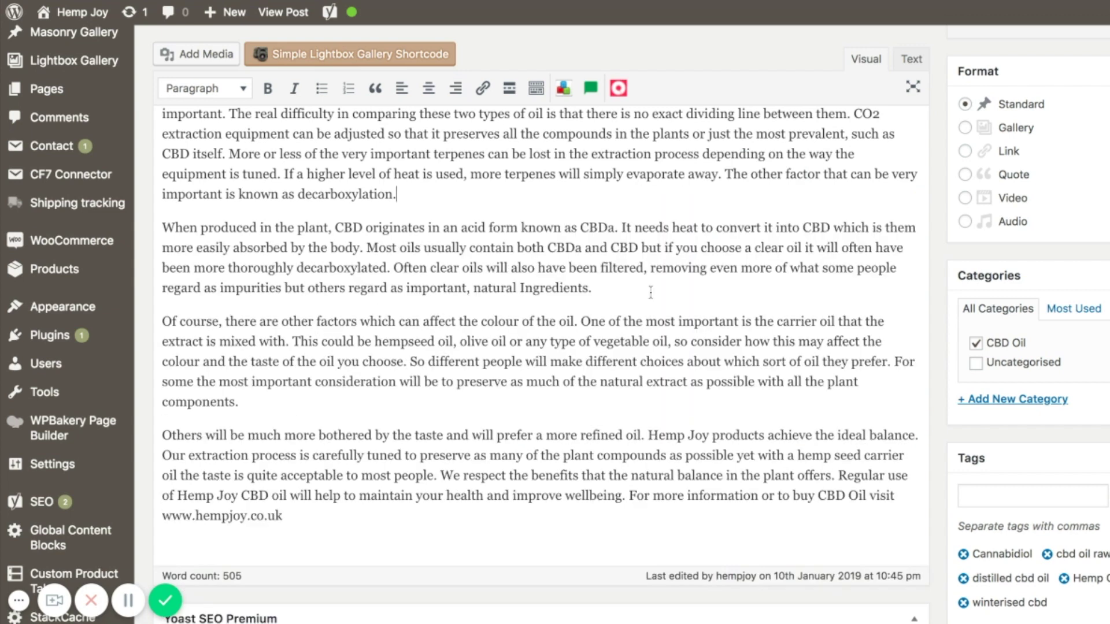